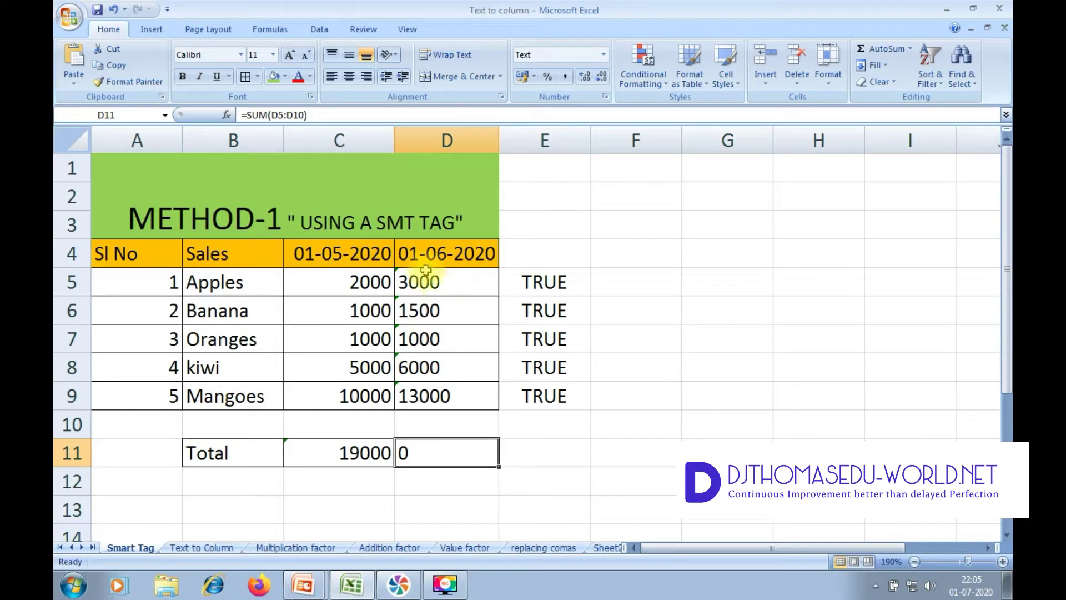
- Inspect the total in C11, the 01-06-2020 sales values in D5:D9, and the check formulas in column E
click(366, 456)
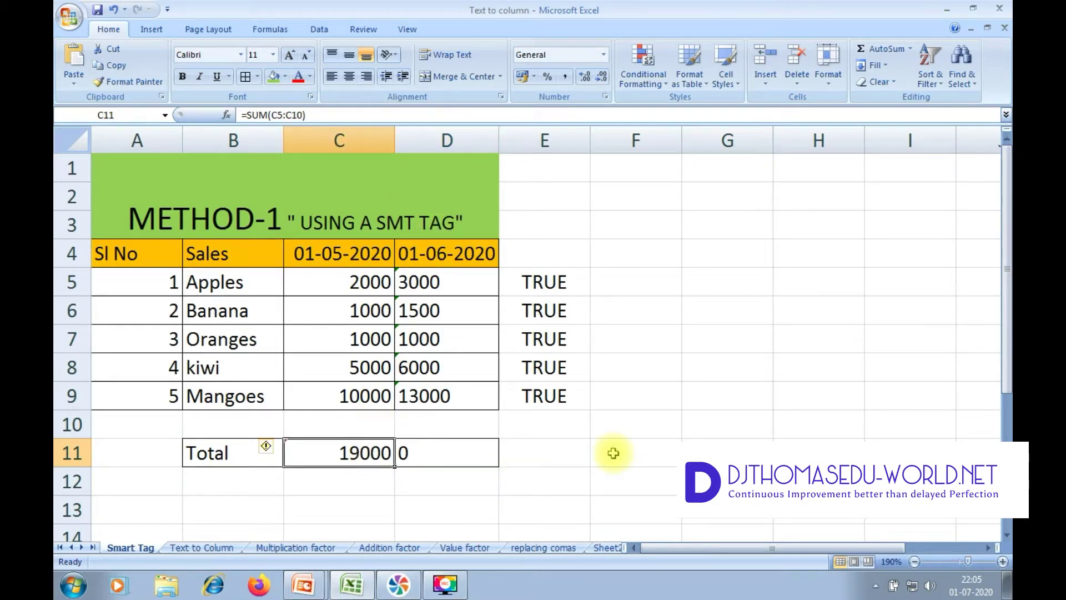
drag(459, 285, 462, 401)
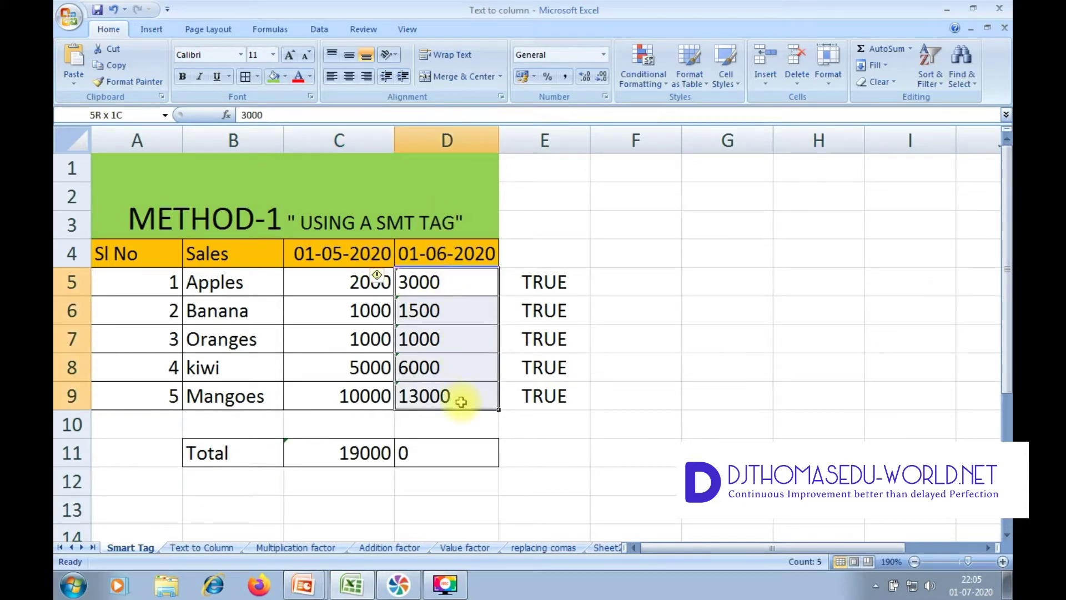
drag(462, 401, 462, 401)
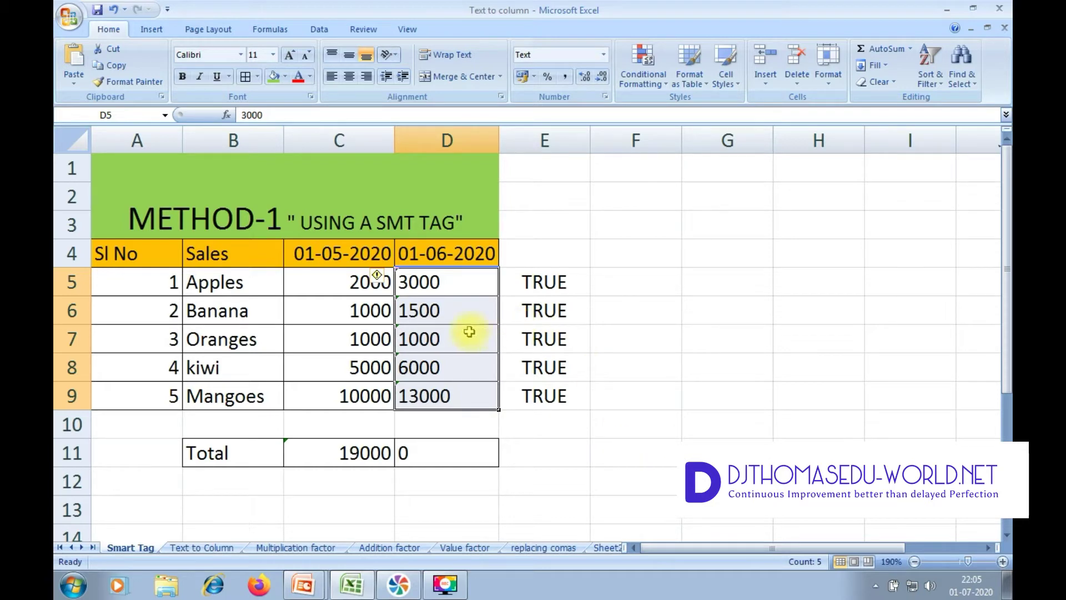
click(733, 368)
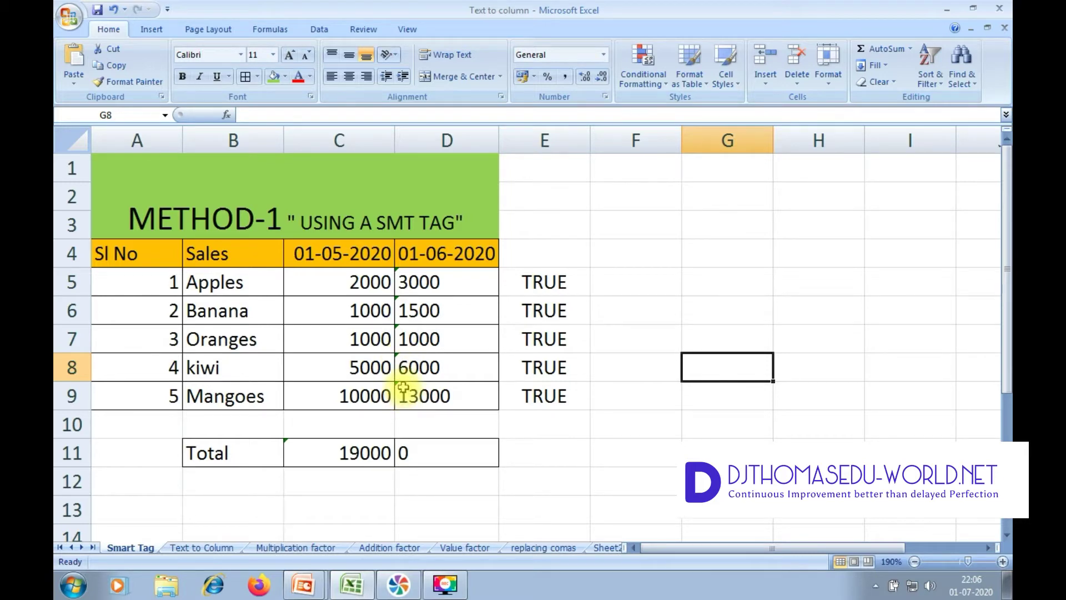
click(549, 292)
click(542, 397)
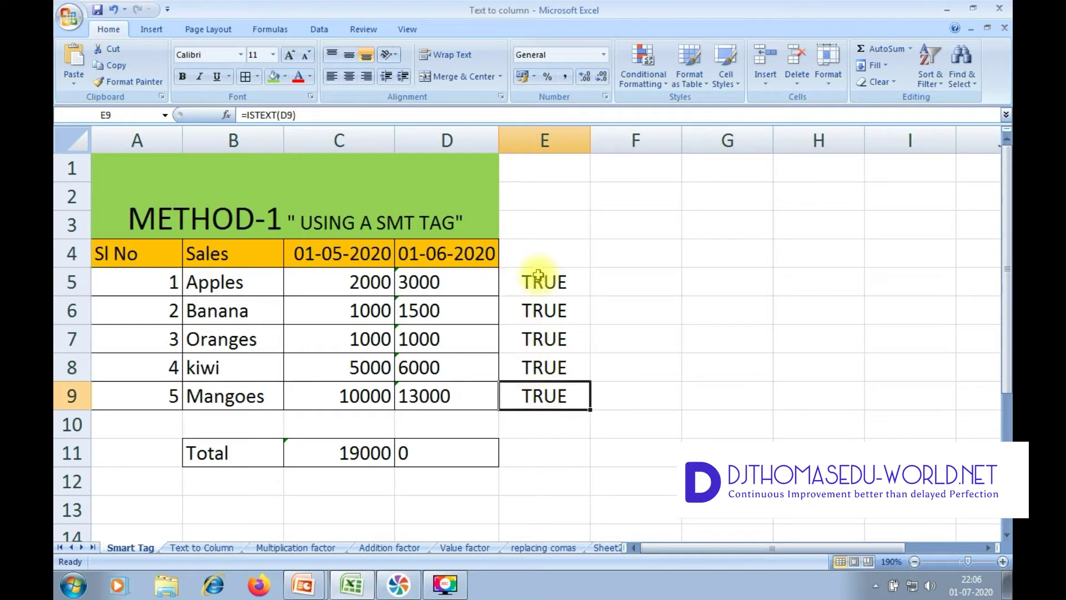
click(538, 275)
double_click(537, 275)
drag(538, 275, 542, 405)
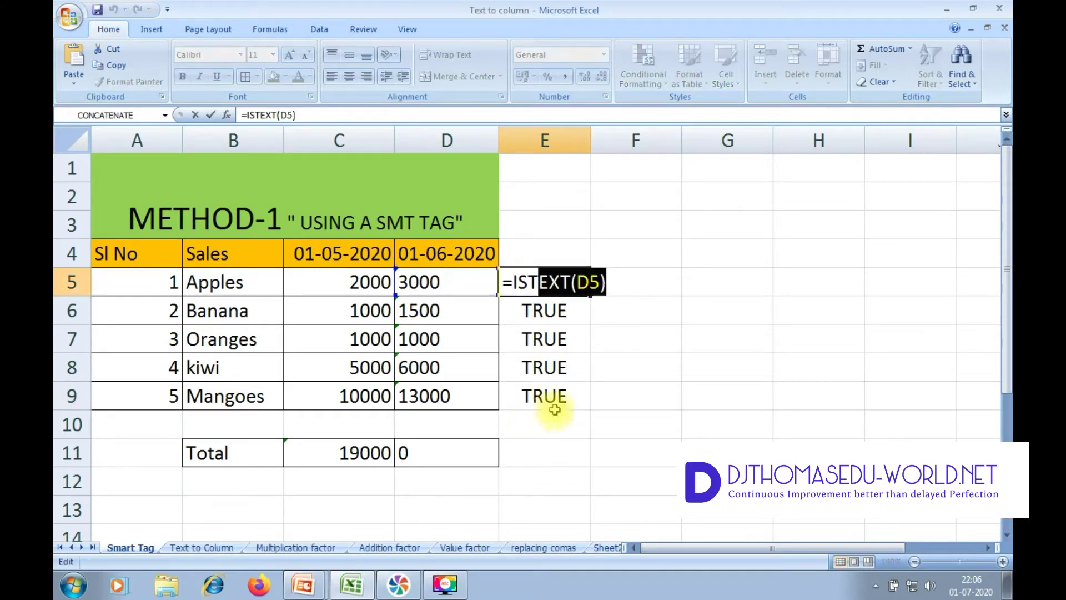
key(BackSpace)
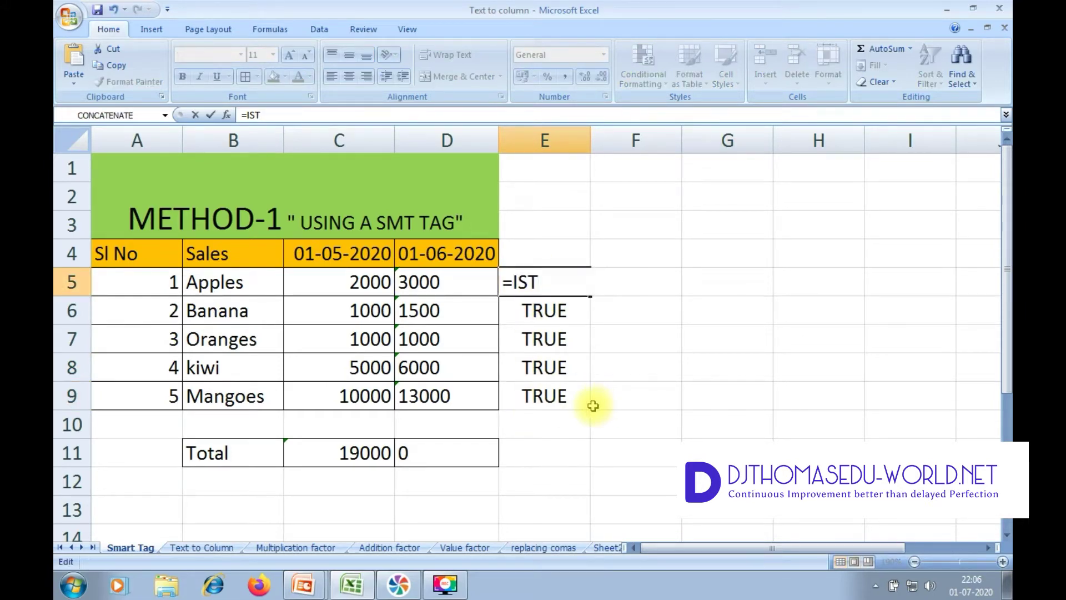
key(Escape)
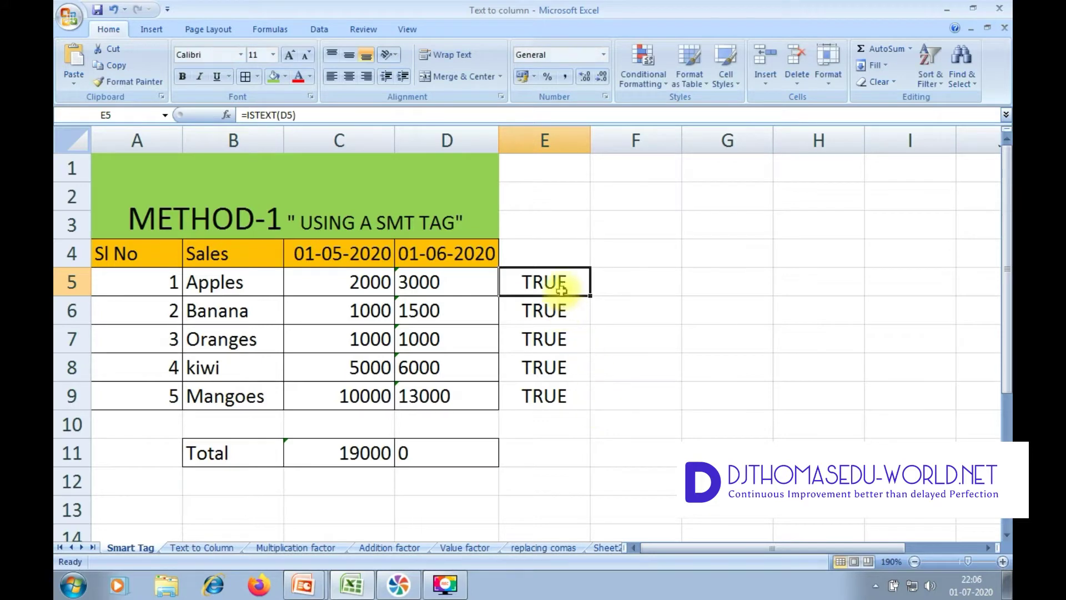
- Re-enter the formula in E5 as an ISTEXT check on cell D5
click(304, 115)
key(BackSpace)
key(BackSpace)
key(BackSpace)
key(BackSpace)
key(BackSpace)
key(BackSpace)
key(BackSpace)
key(BackSpace)
key(BackSpace)
key(BackSpace)
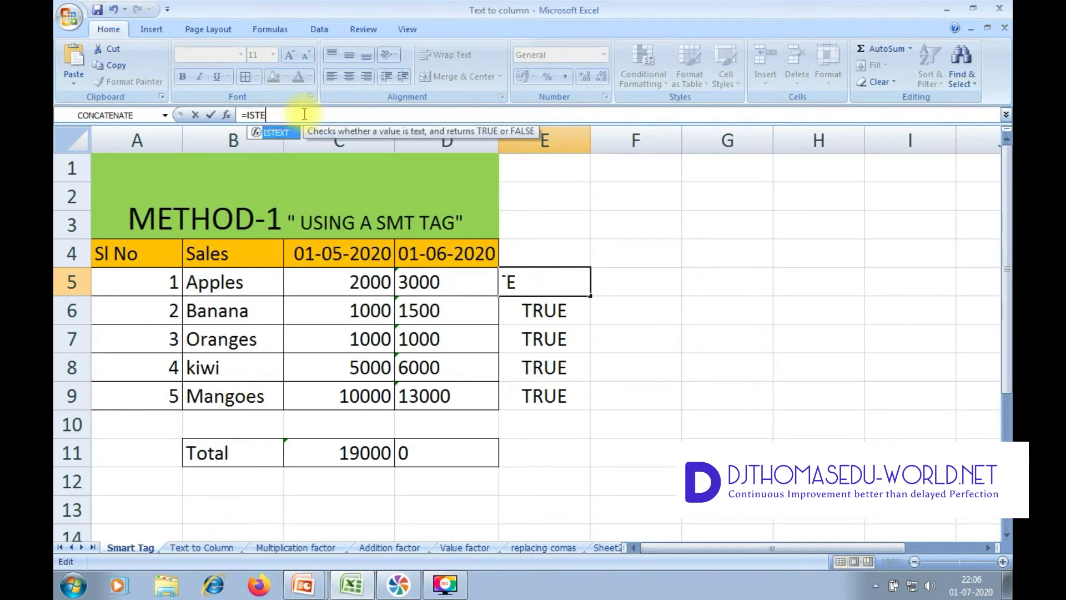
text(is)
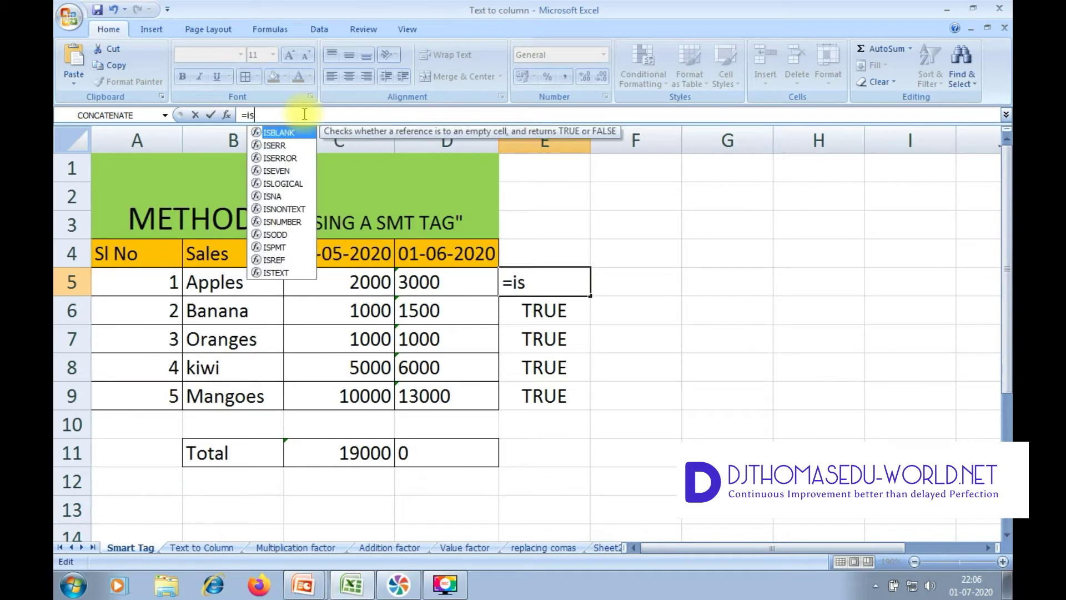
double_click(273, 272)
click(438, 285)
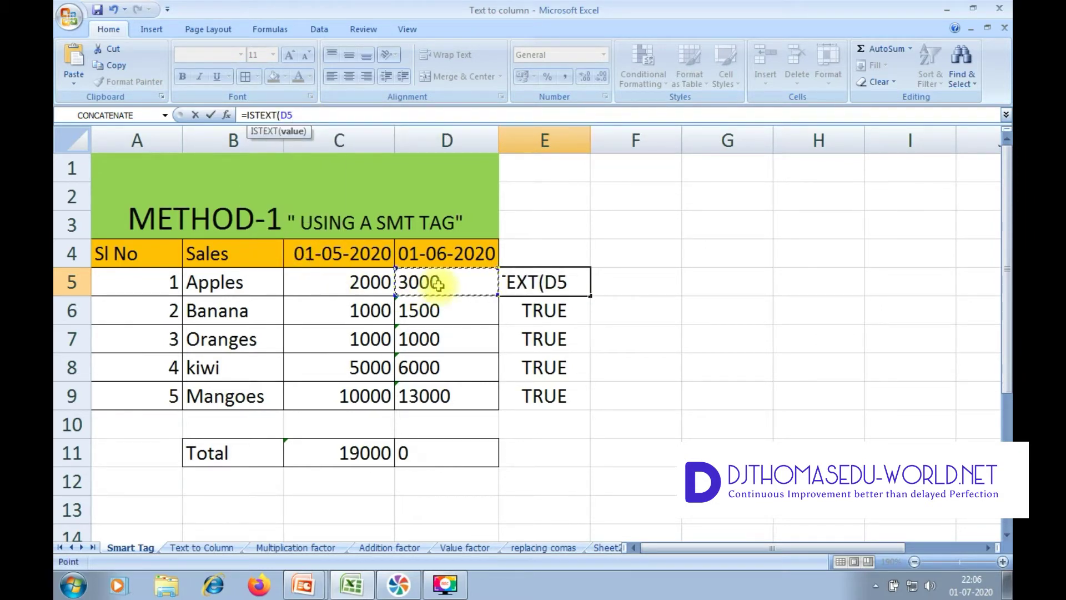
key(Return)
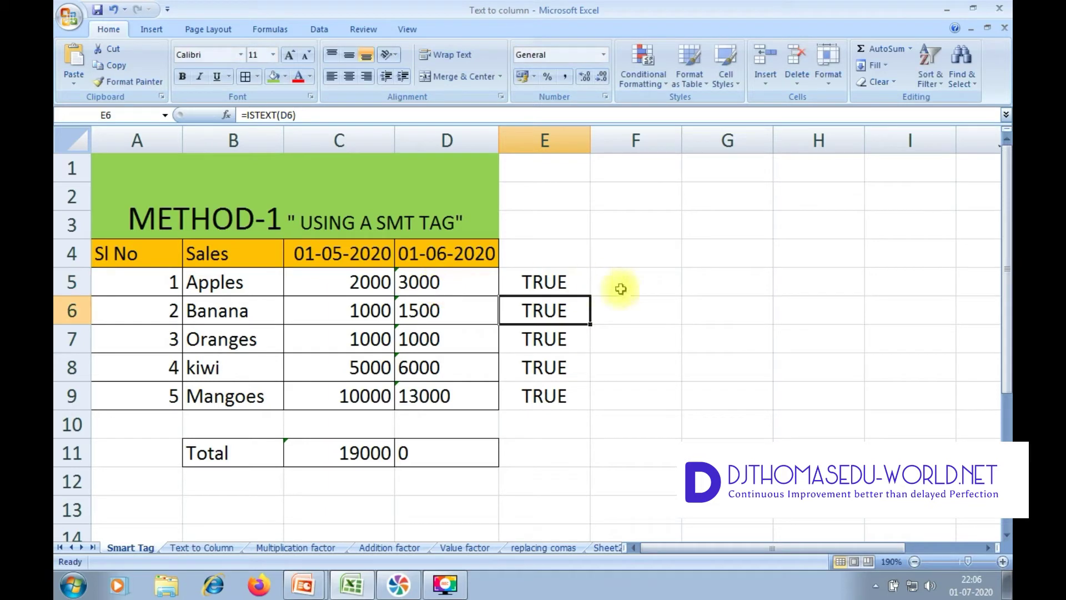
- Fill the ISTEXT formula from E5 down through E9
click(564, 278)
drag(594, 300, 602, 397)
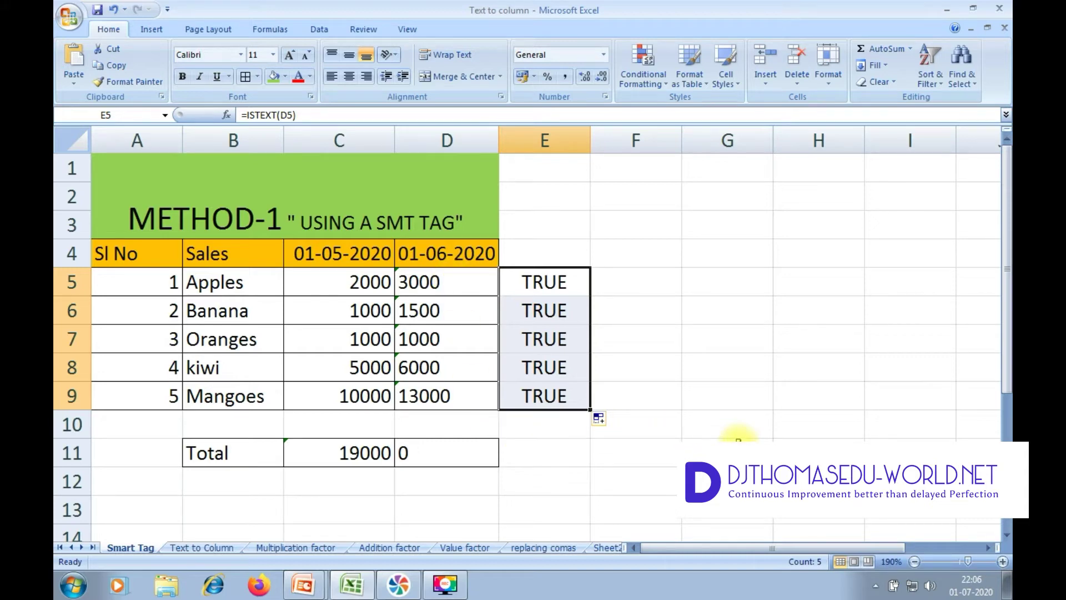
click(738, 438)
- Convert the text values in D5:D9 to numbers with the error smart tag, and check the ISTEXT formula in E5
click(407, 283)
drag(407, 283, 424, 395)
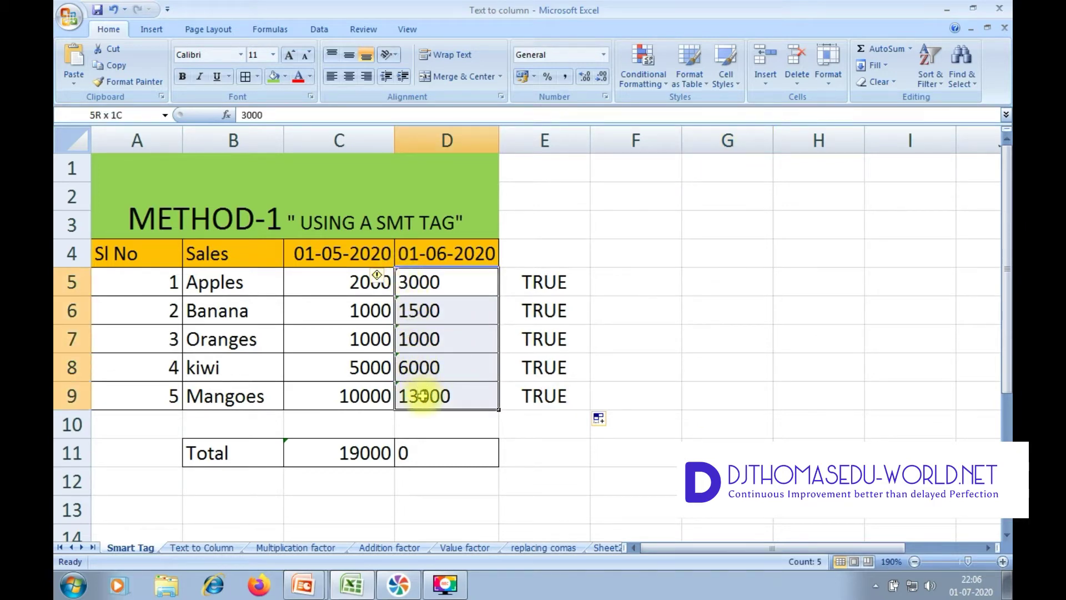
drag(423, 396, 425, 396)
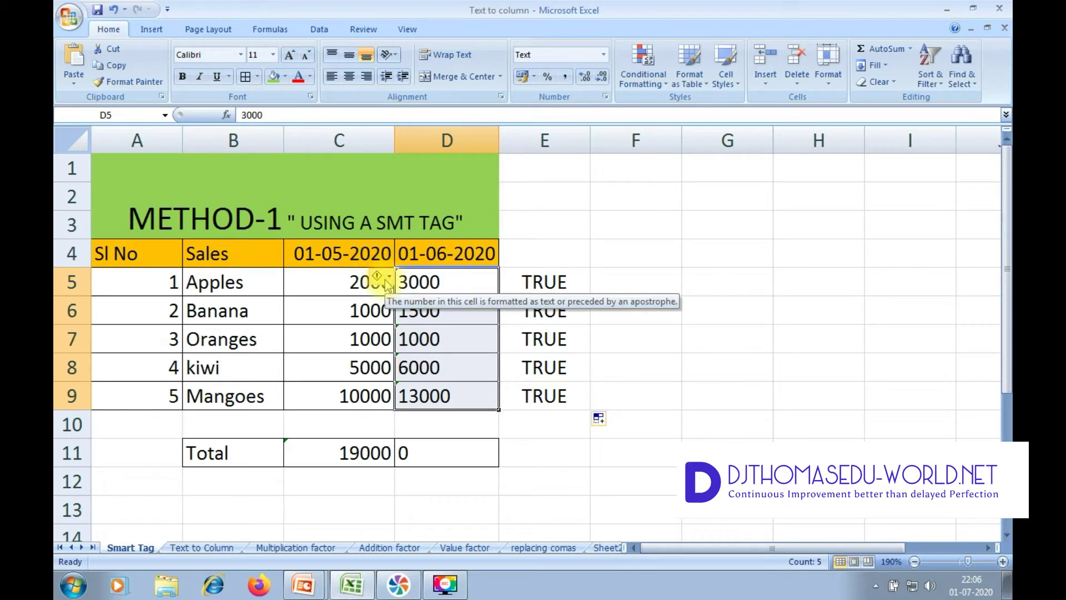
click(385, 279)
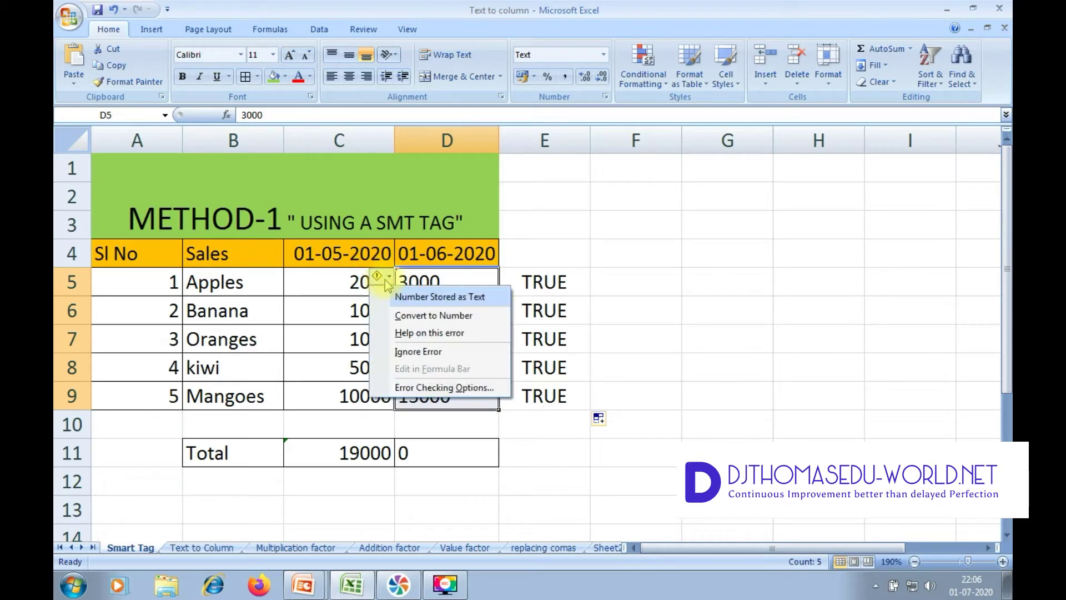
click(409, 316)
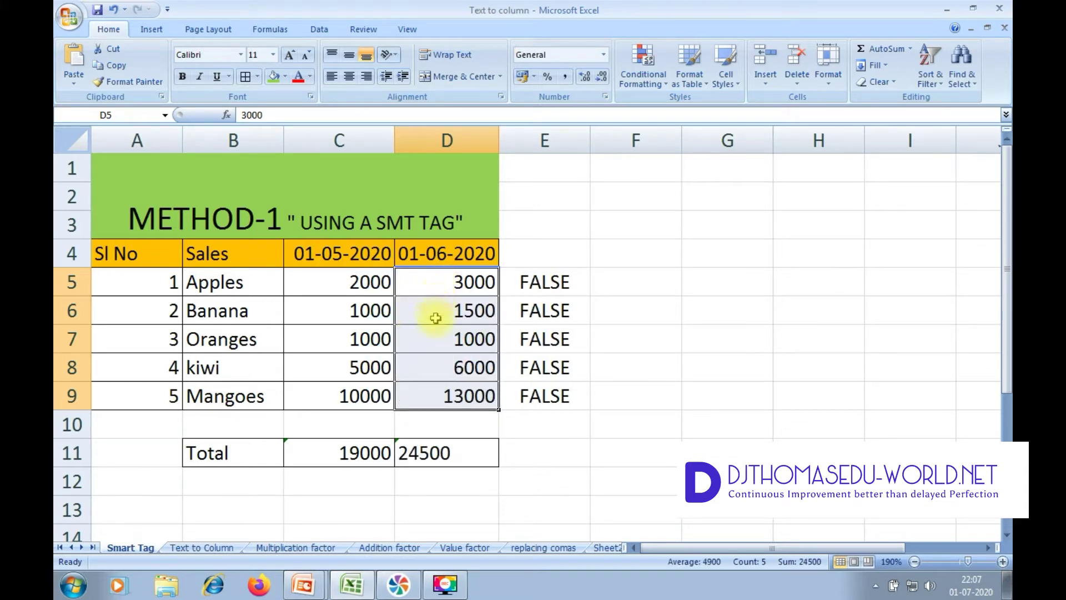
click(537, 282)
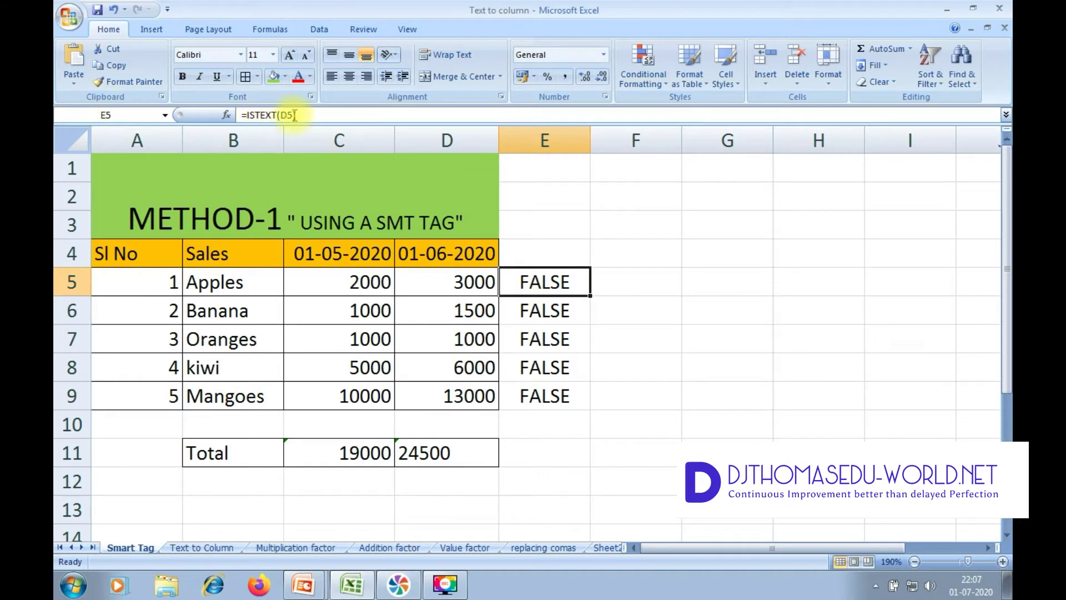
click(626, 369)
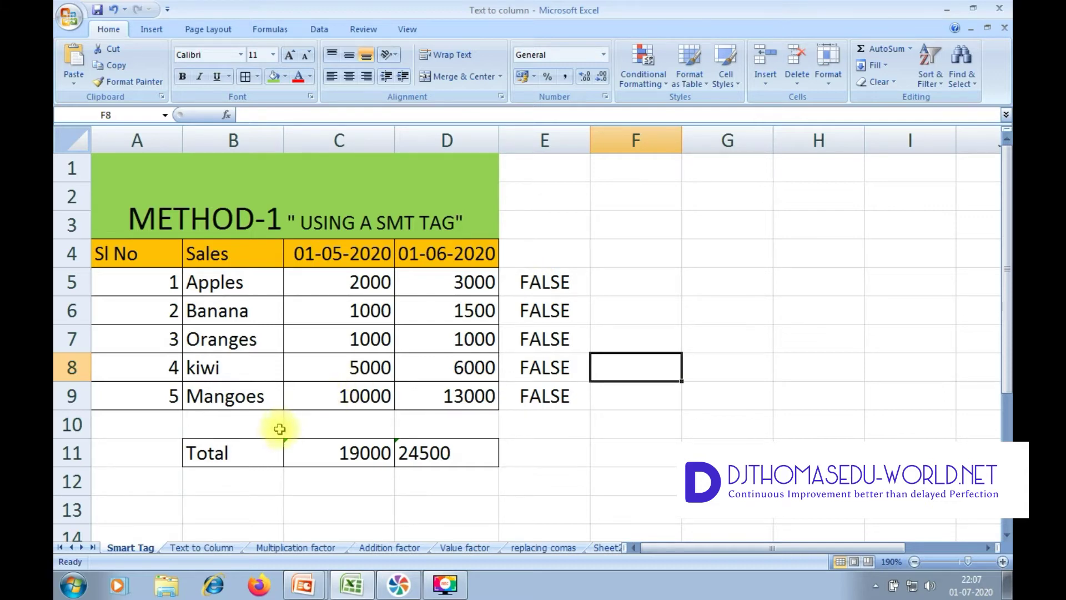
- Switch to the Text to Column sheet and check the ISTEXT formula in E5
click(201, 548)
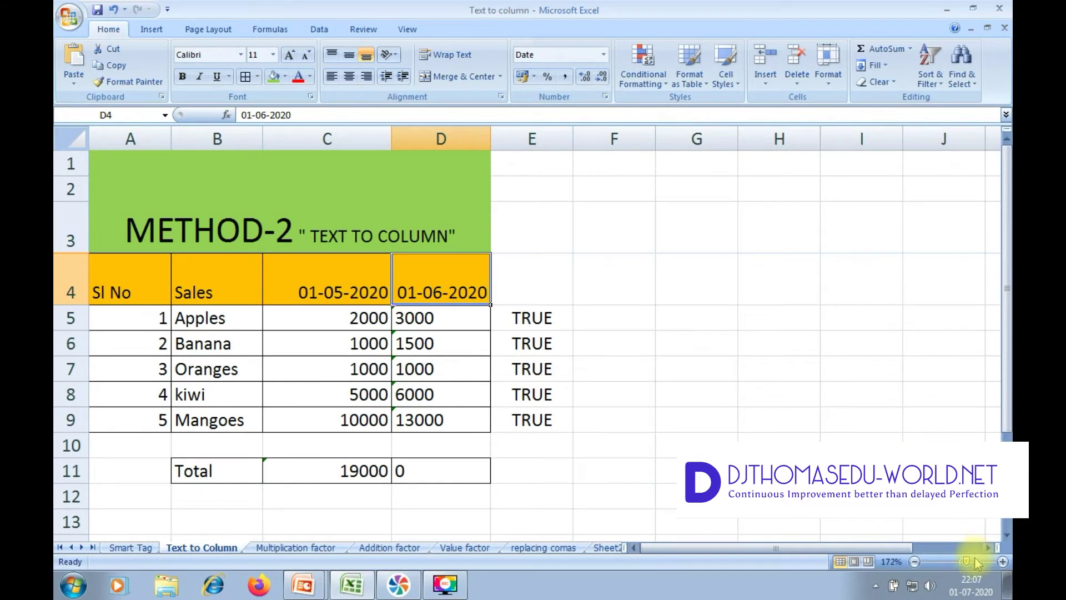
click(977, 560)
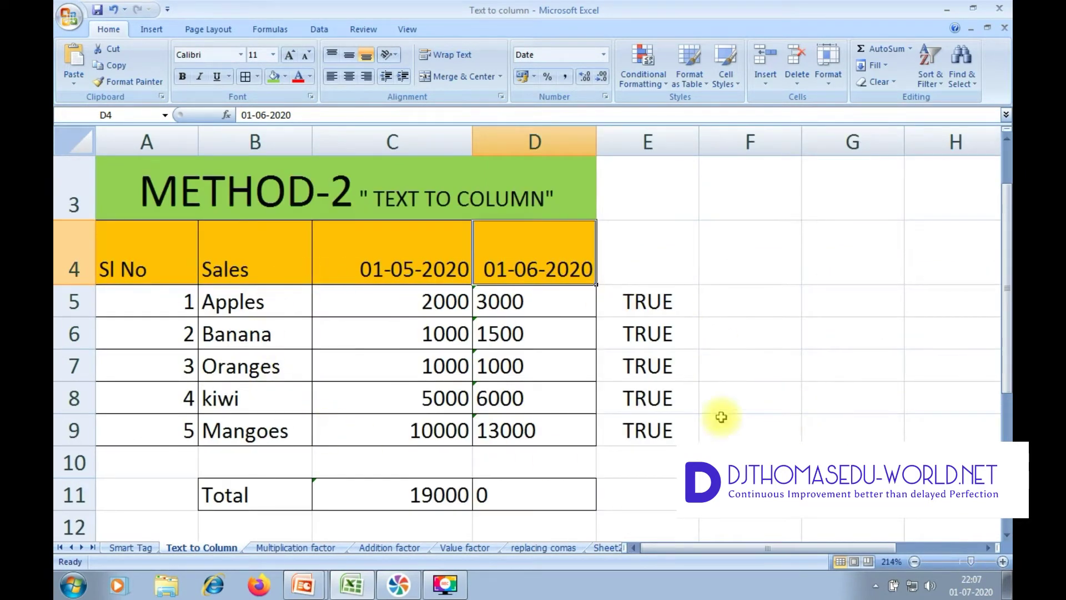
click(644, 297)
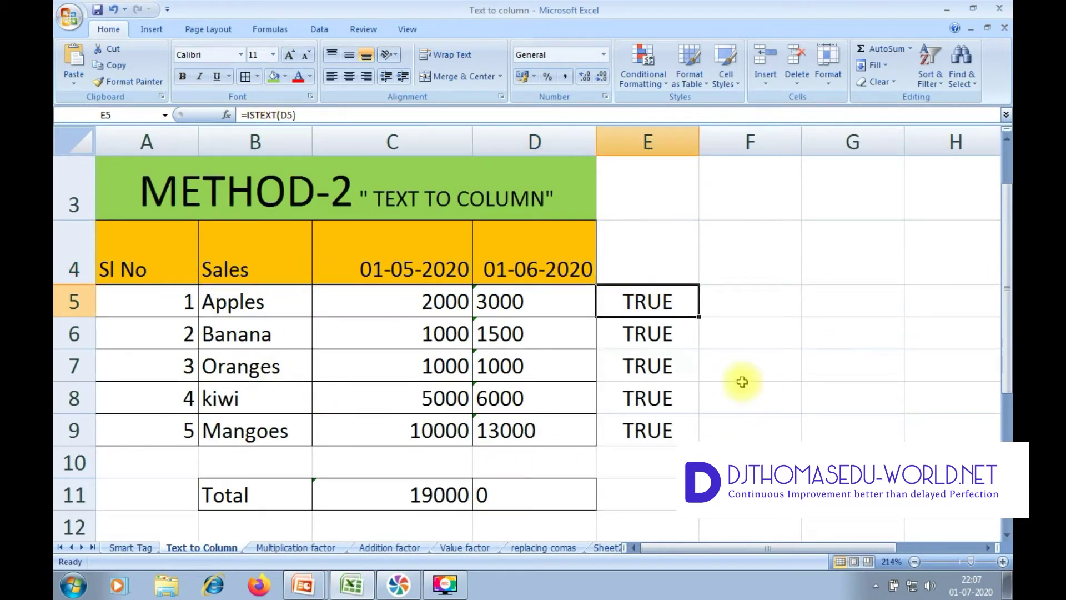
click(772, 397)
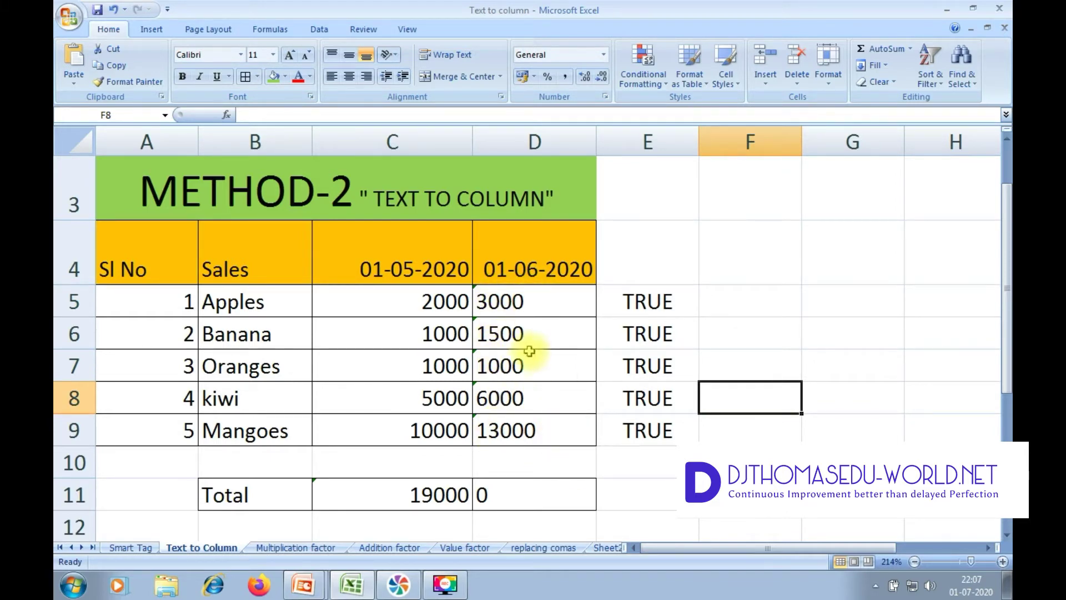
- Convert D5:D9 to numbers with Text to Columns, using Delimited data, the Tab delimiter and the General column format
click(511, 299)
drag(511, 301, 516, 430)
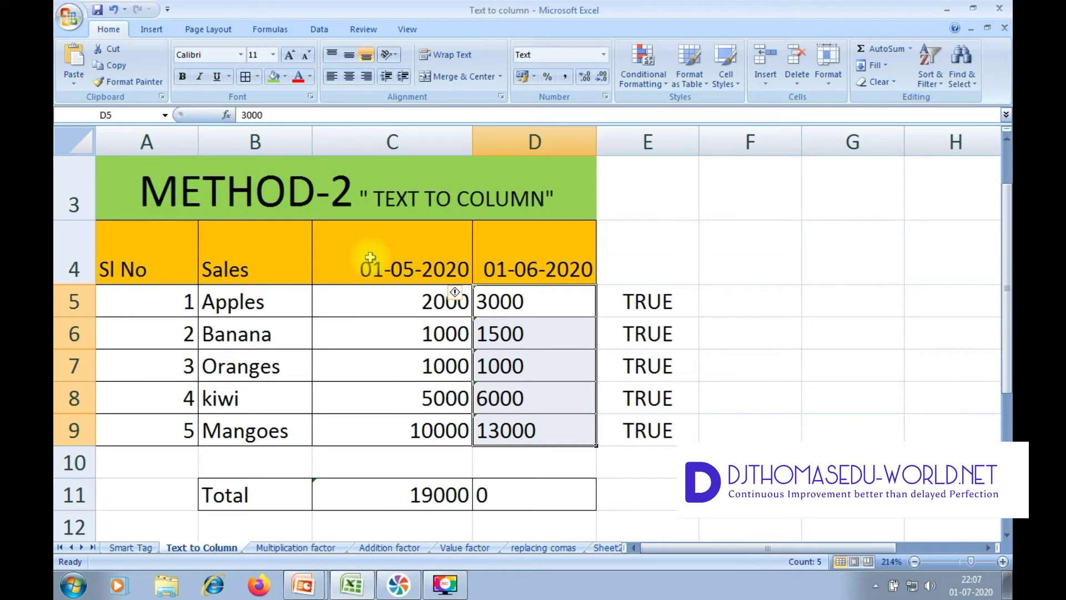
click(319, 29)
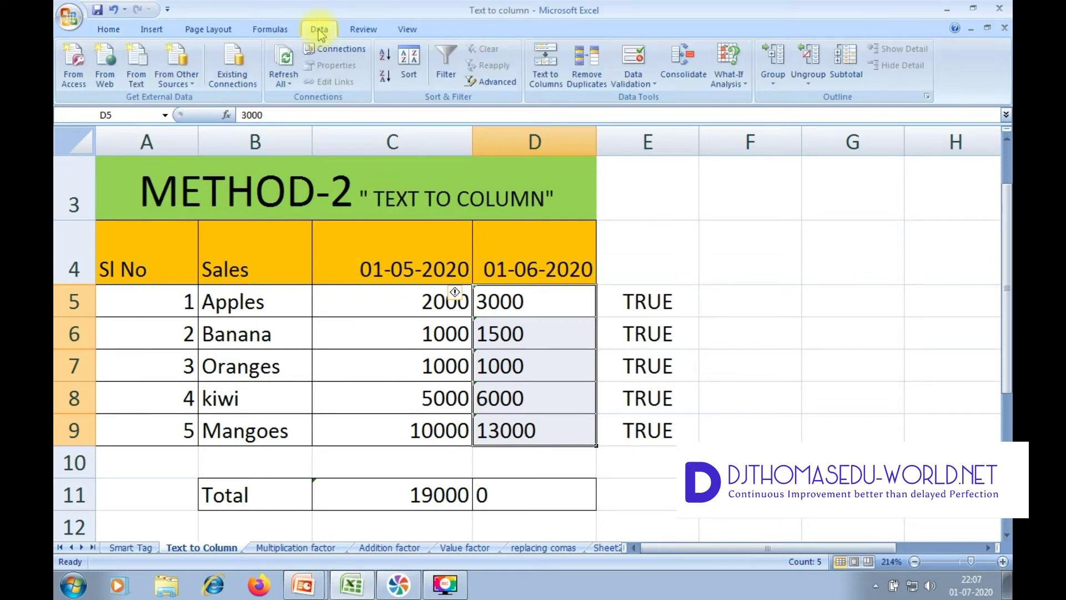
click(544, 70)
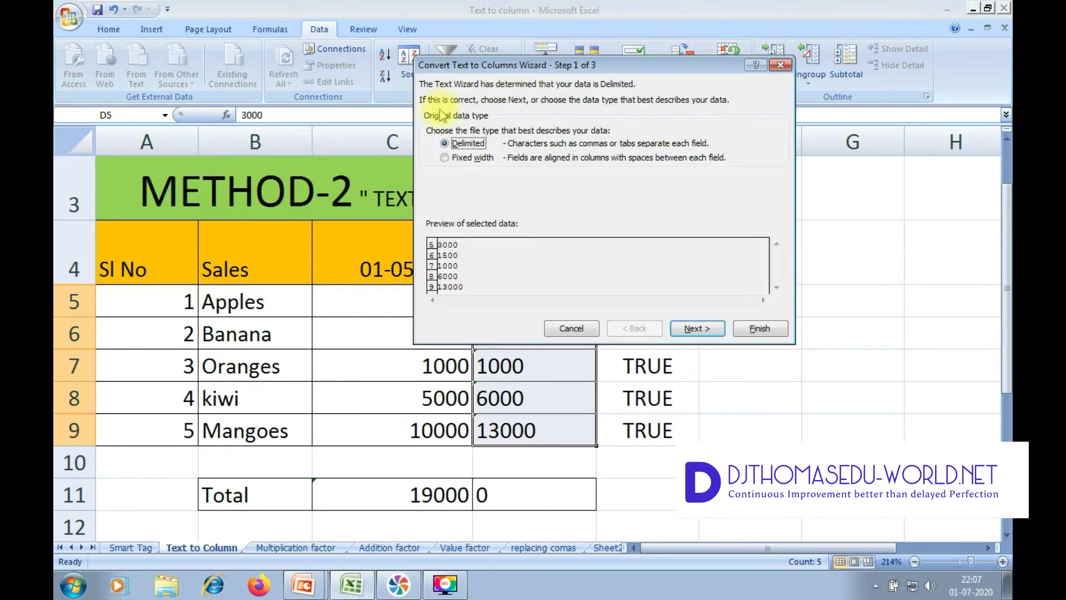
click(470, 157)
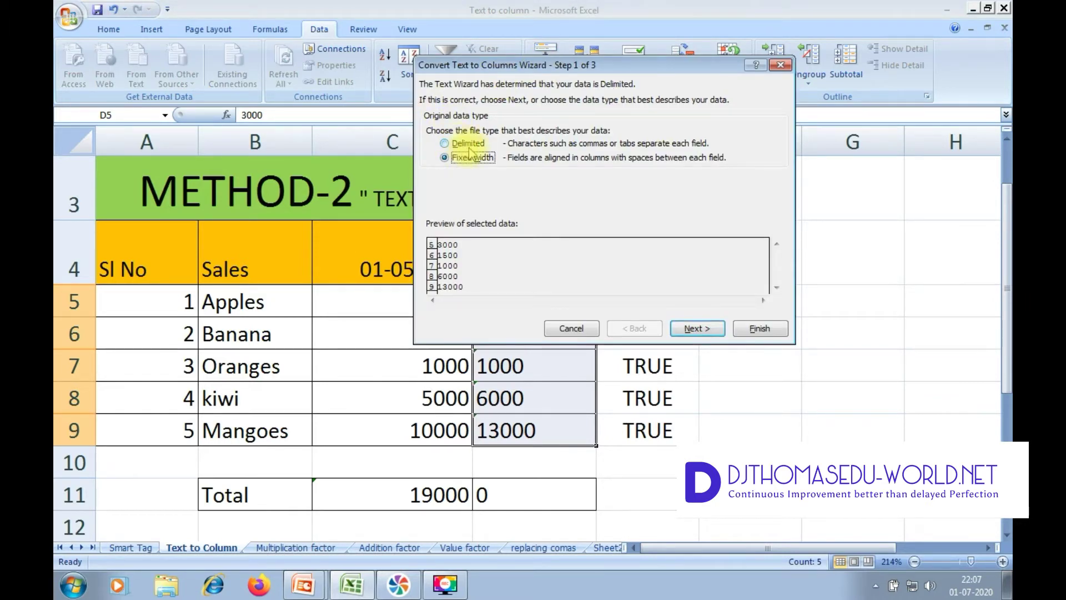
click(469, 144)
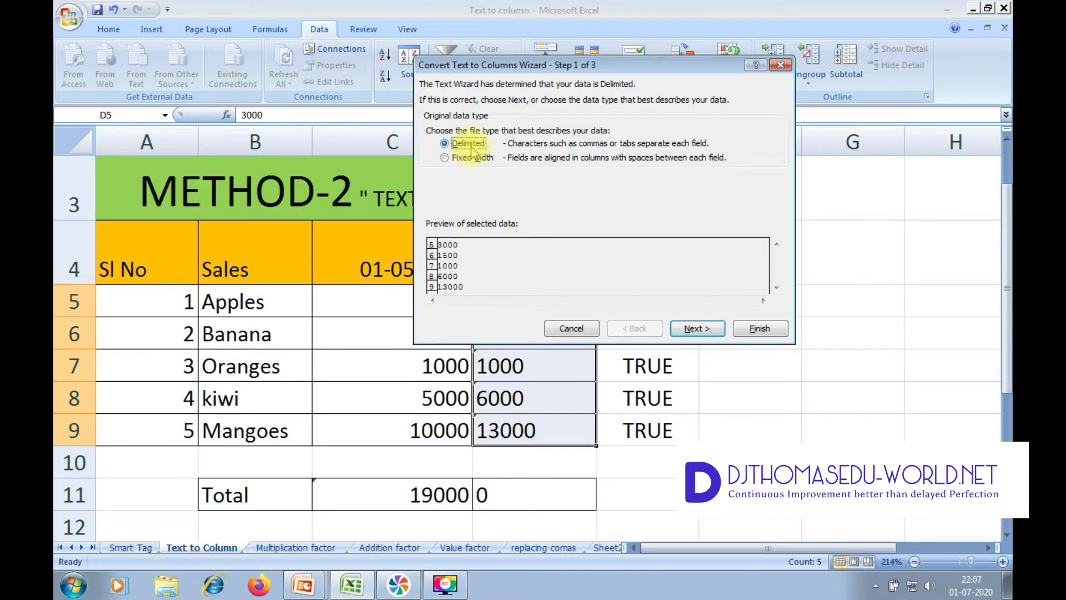
click(704, 331)
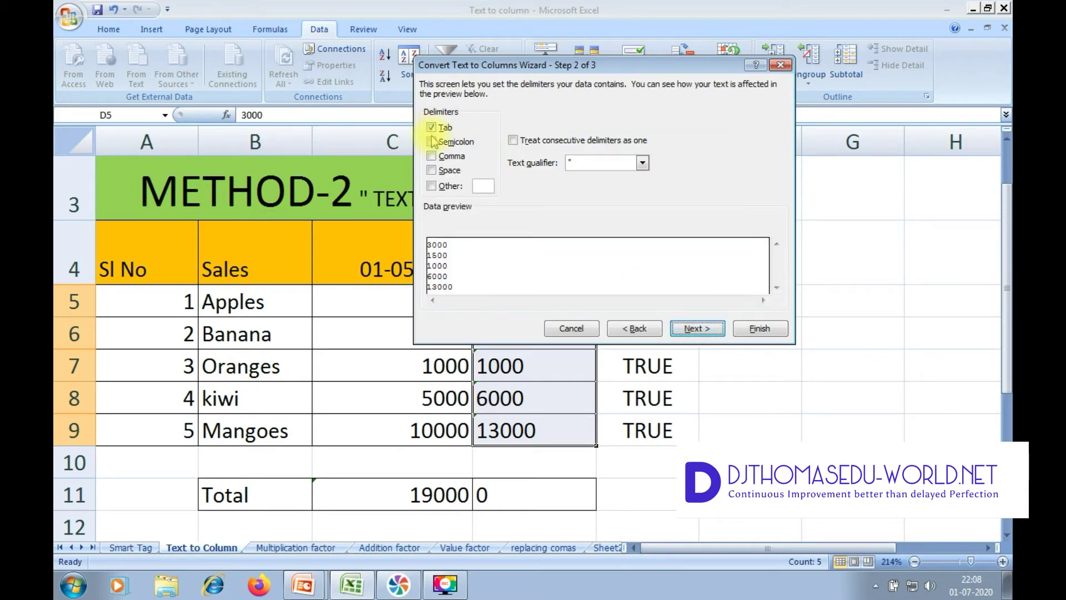
click(695, 331)
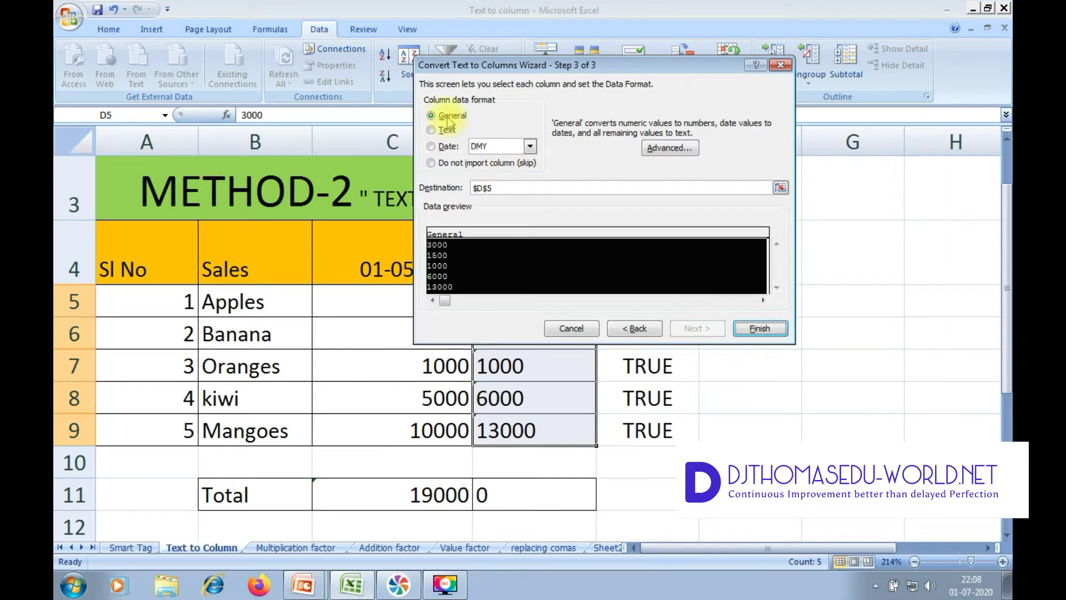
click(760, 329)
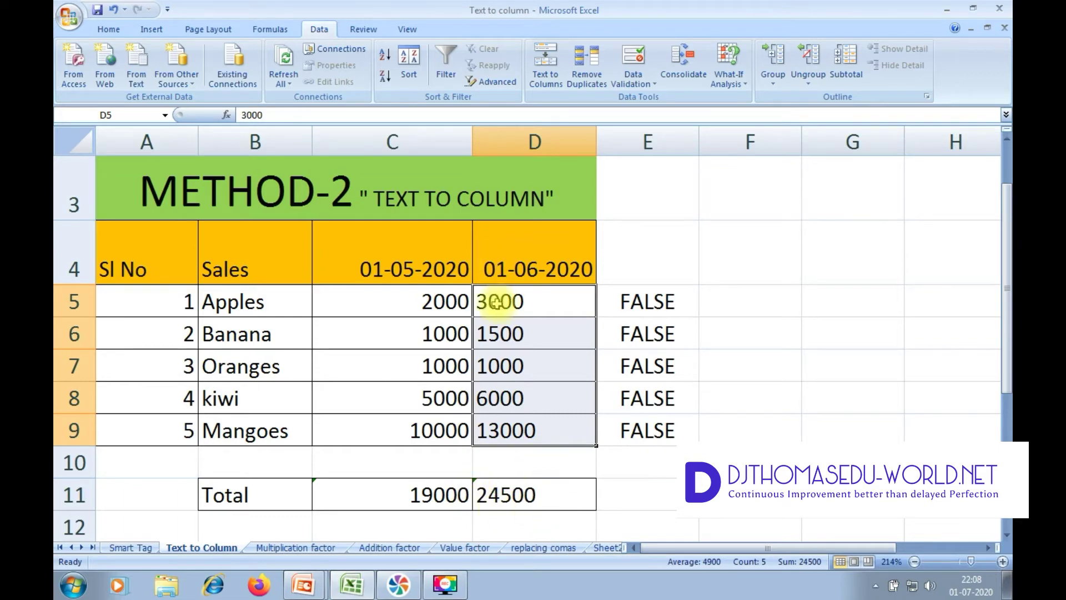
drag(504, 300, 516, 428)
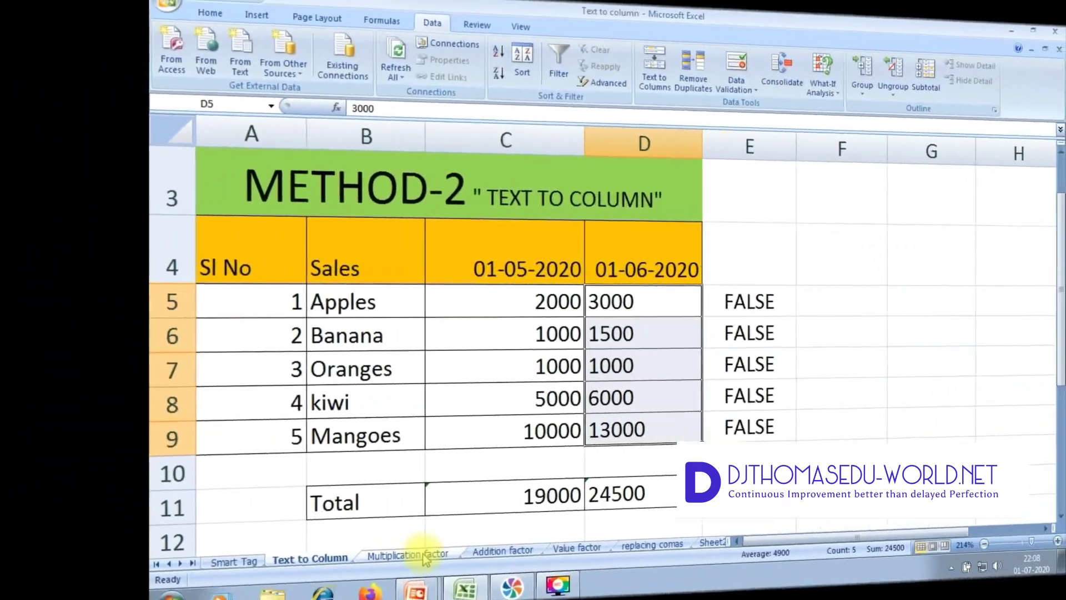
- Switch to the Multiplication factor sheet and inspect the sales values in D5:D9 and the ISTEXT formula in E5
click(423, 555)
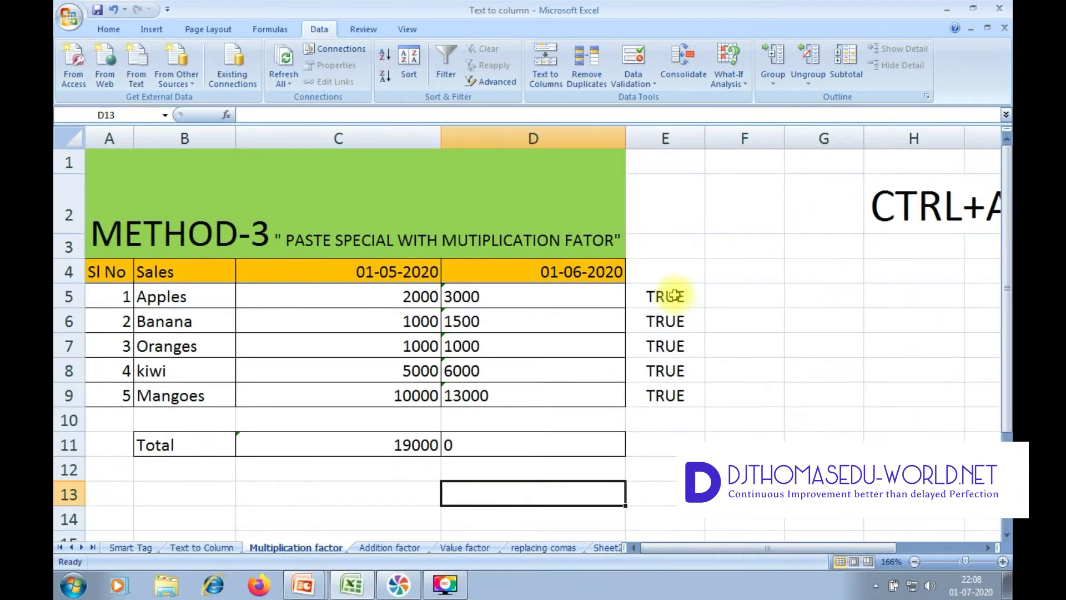
click(674, 296)
drag(564, 290, 568, 404)
click(646, 292)
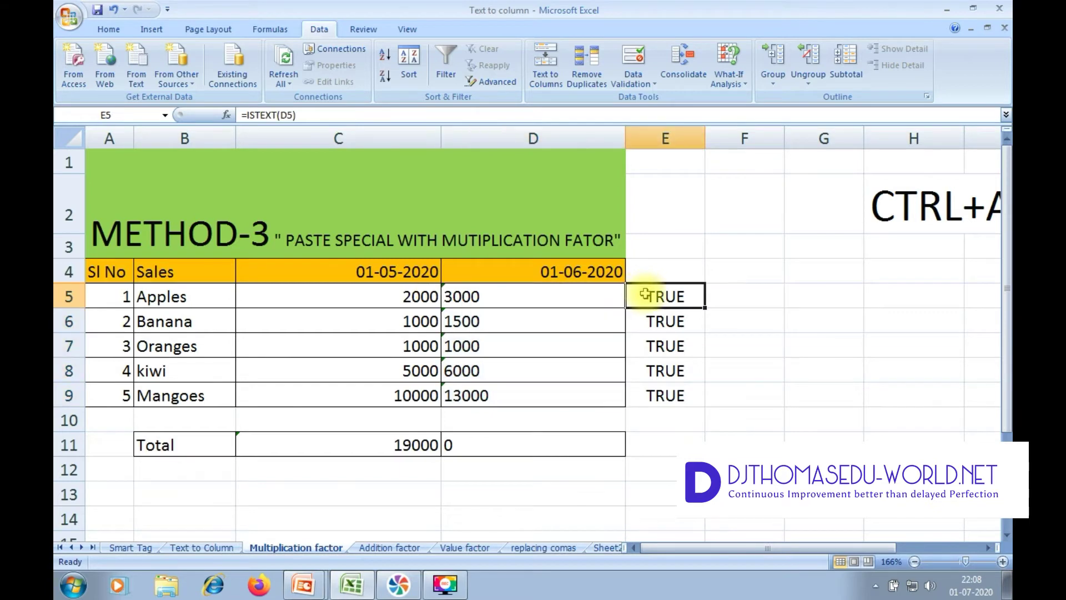
click(722, 413)
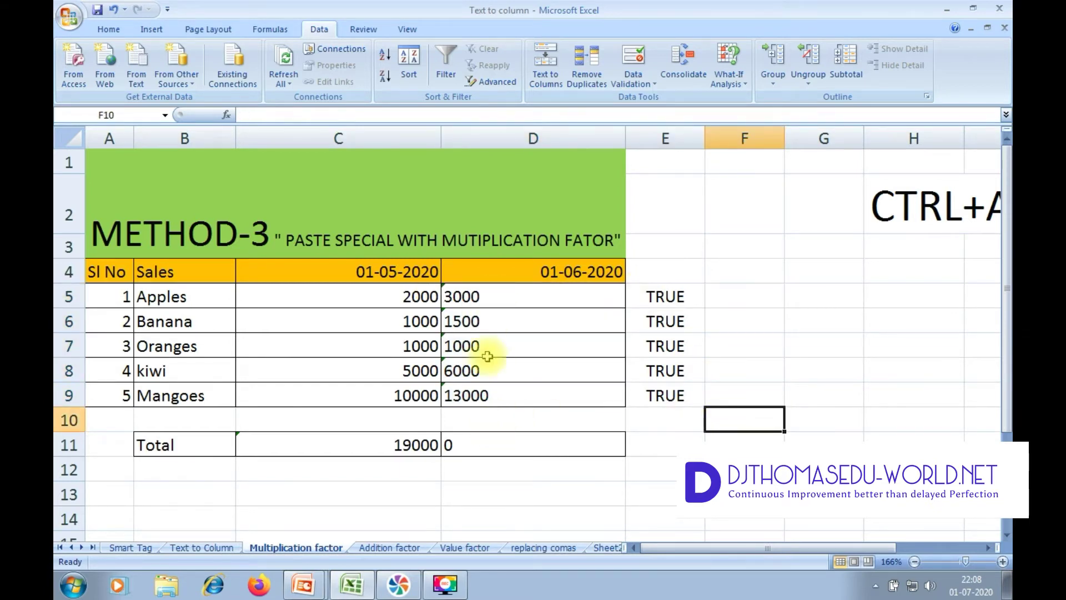
- Check the SUM formula in D11 and enter the multiplication factor 1 in the blank cell F5
click(504, 444)
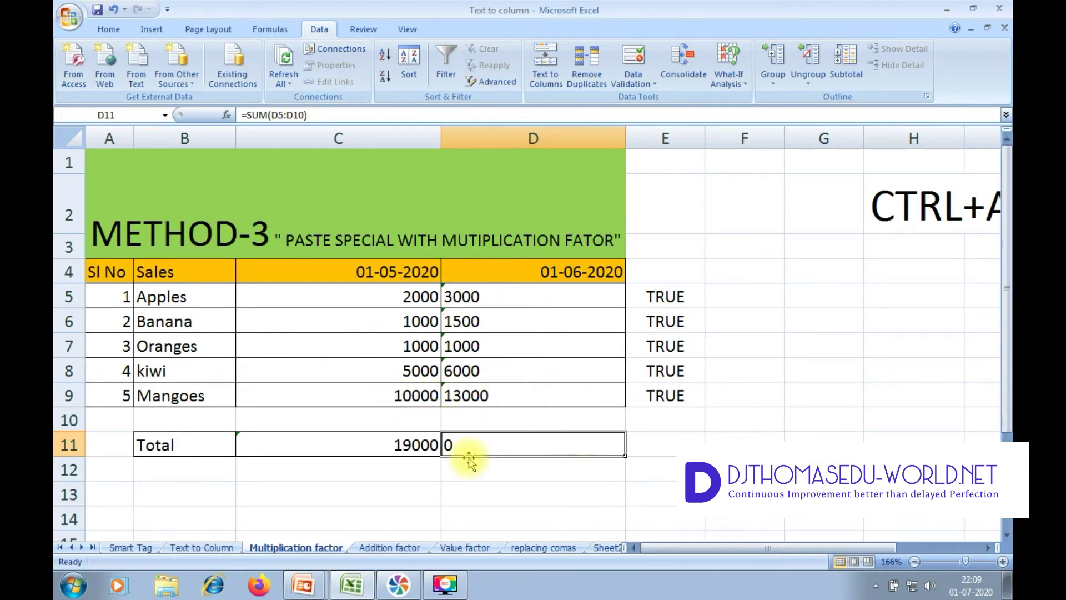
click(821, 470)
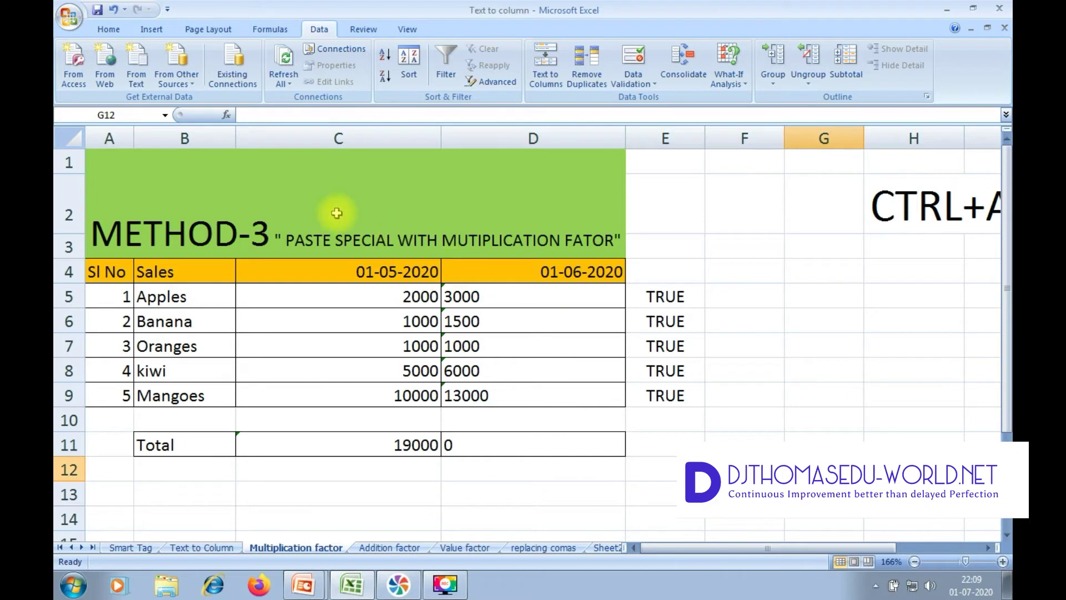
click(748, 300)
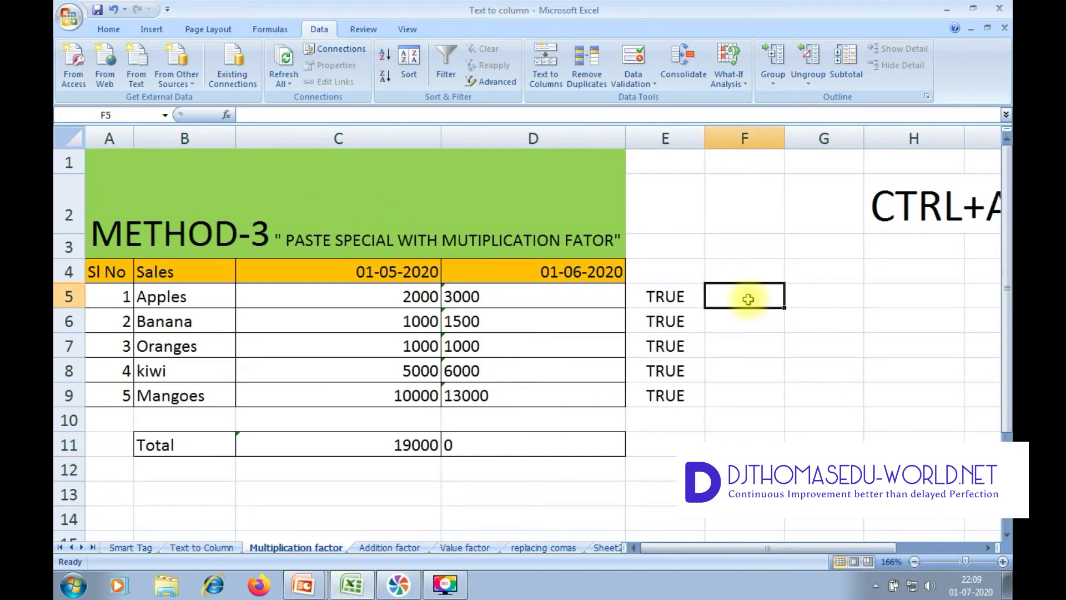
text(1)
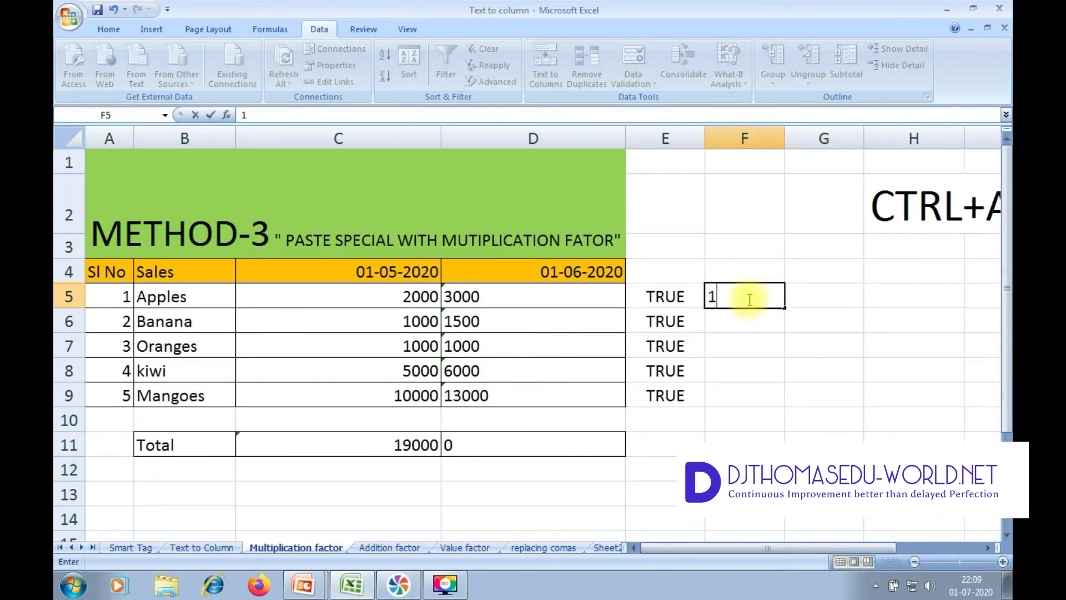
key(Tab)
click(748, 299)
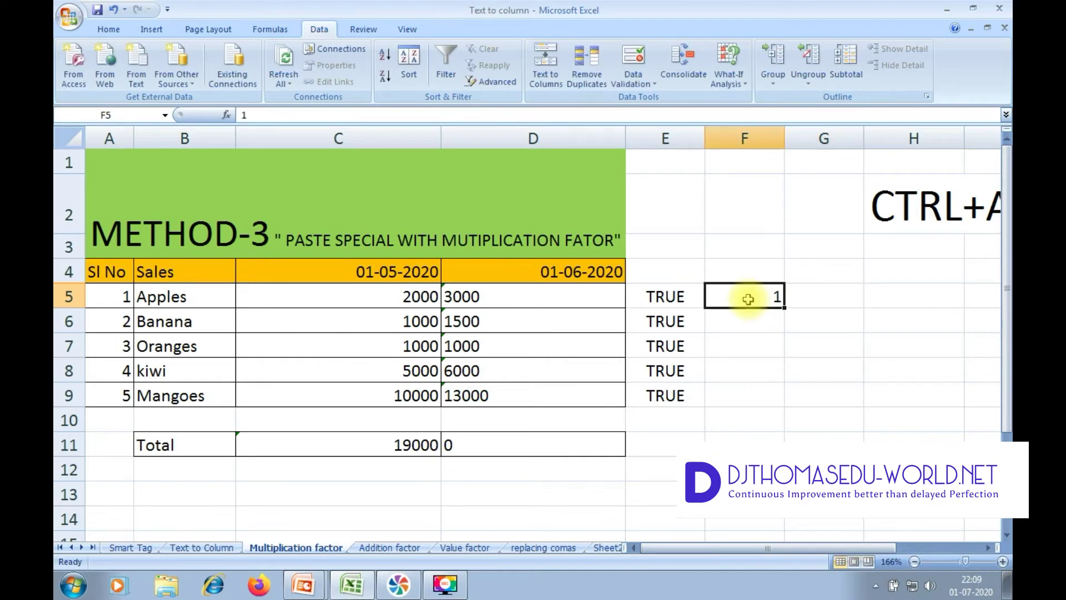
- Copy F5 and apply it to D5:D9 with Paste Special, using the Multiply operation to convert the text values to numbers
key(ctrl+c)
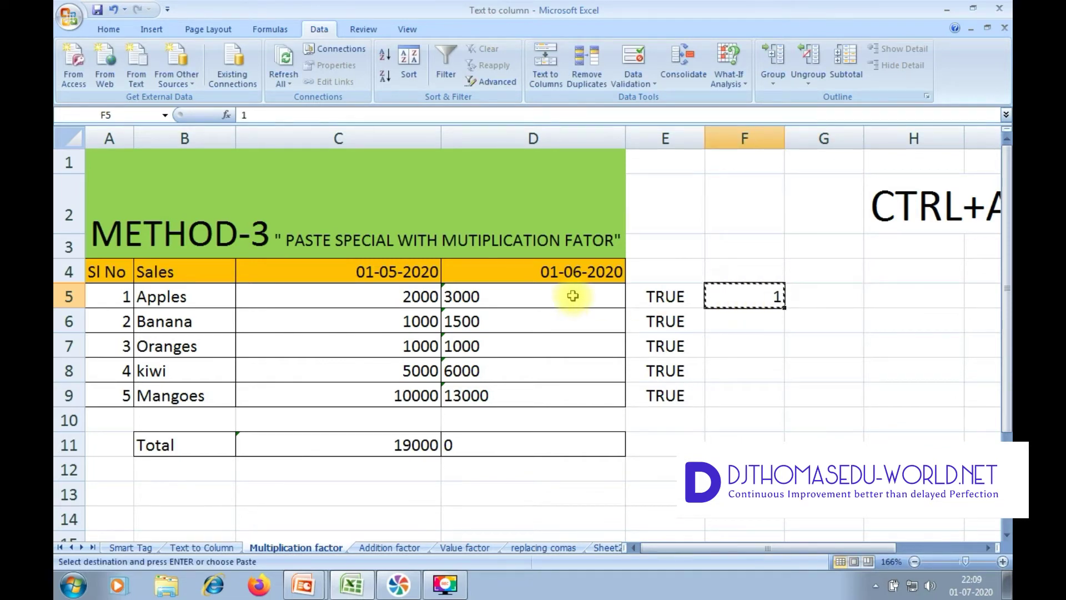
drag(777, 548, 850, 554)
drag(396, 297, 408, 403)
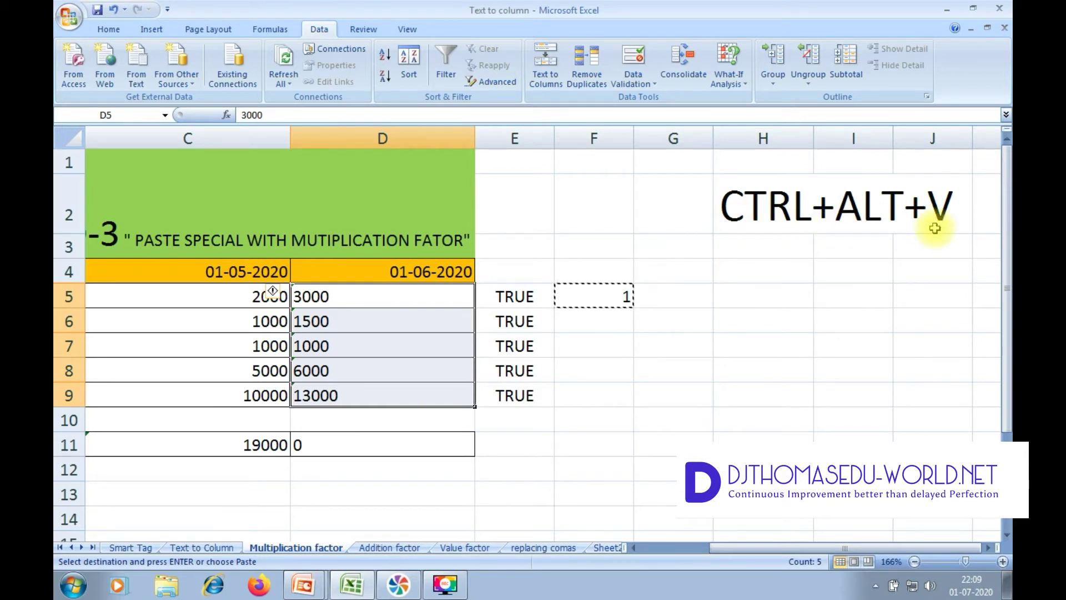
key(ctrl+alt+v)
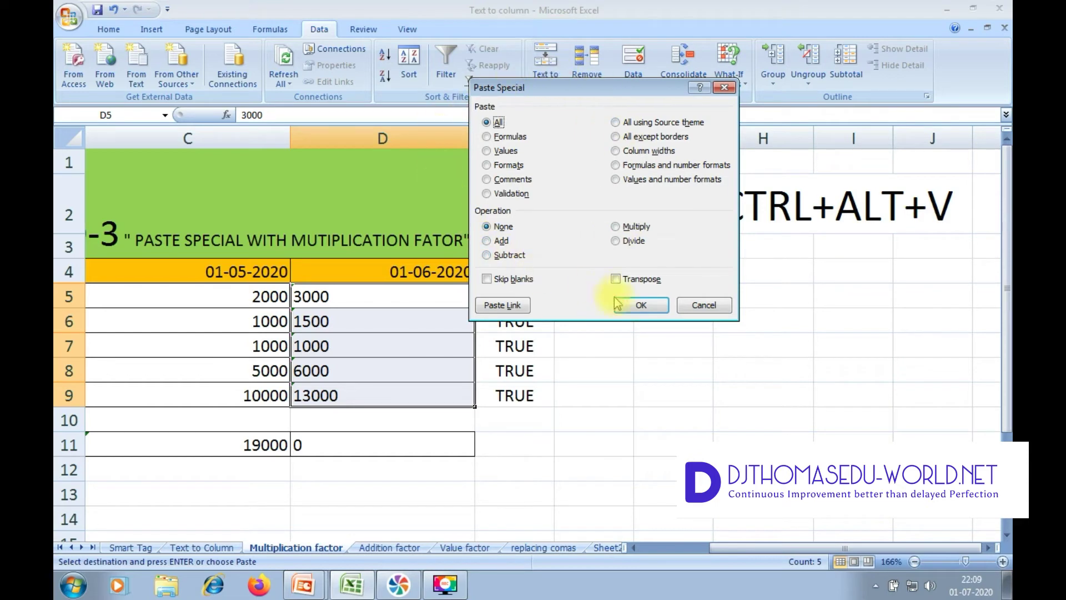
click(619, 229)
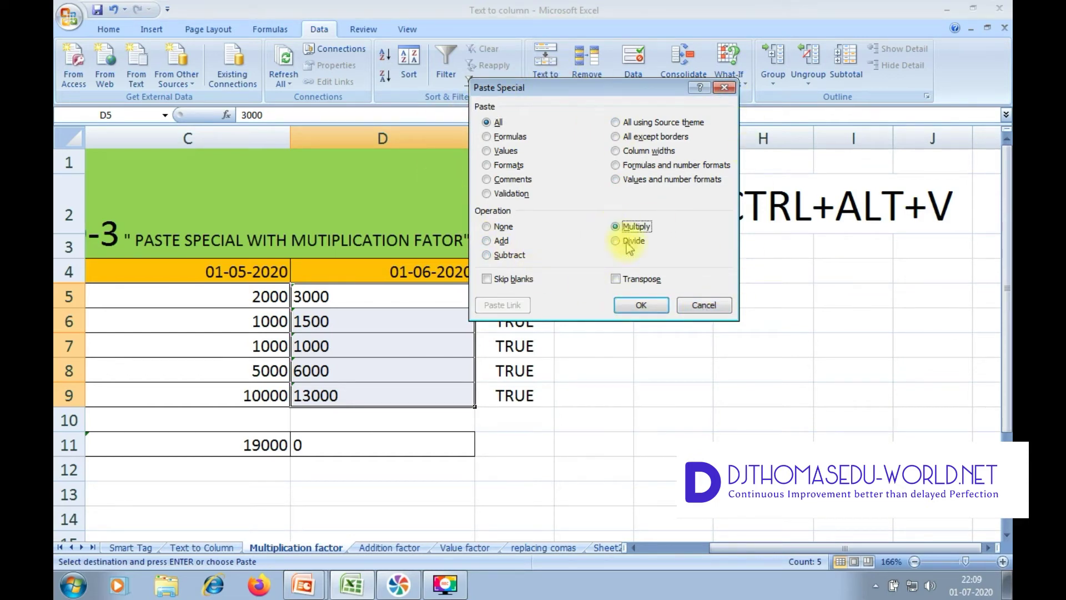
click(640, 304)
key(Escape)
key(Home)
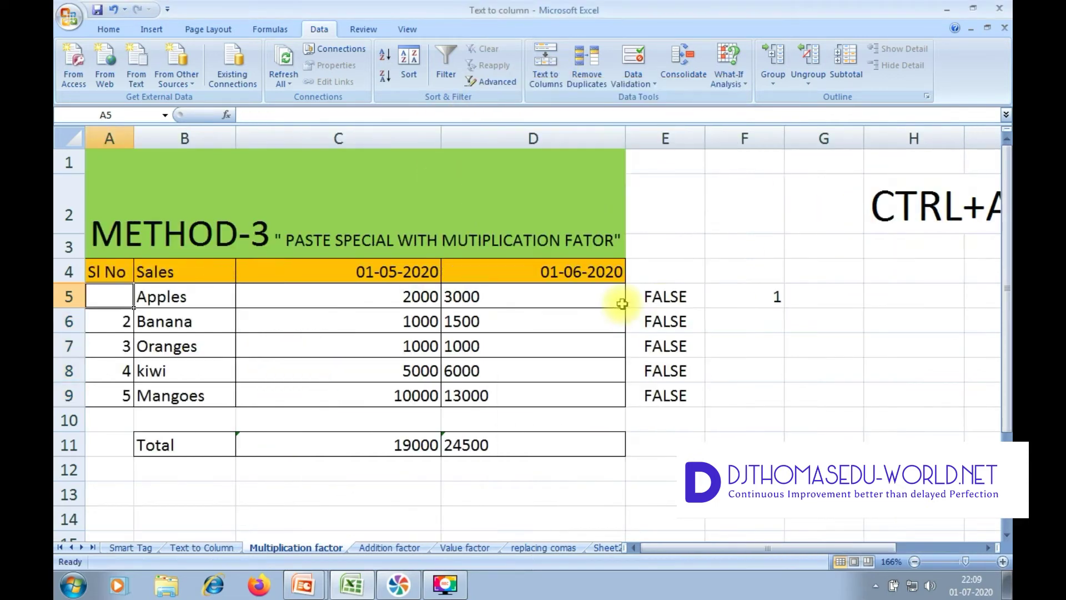
- Clear the factor from F5, and check the converted values in D5 and D9 and the total in D11
click(754, 301)
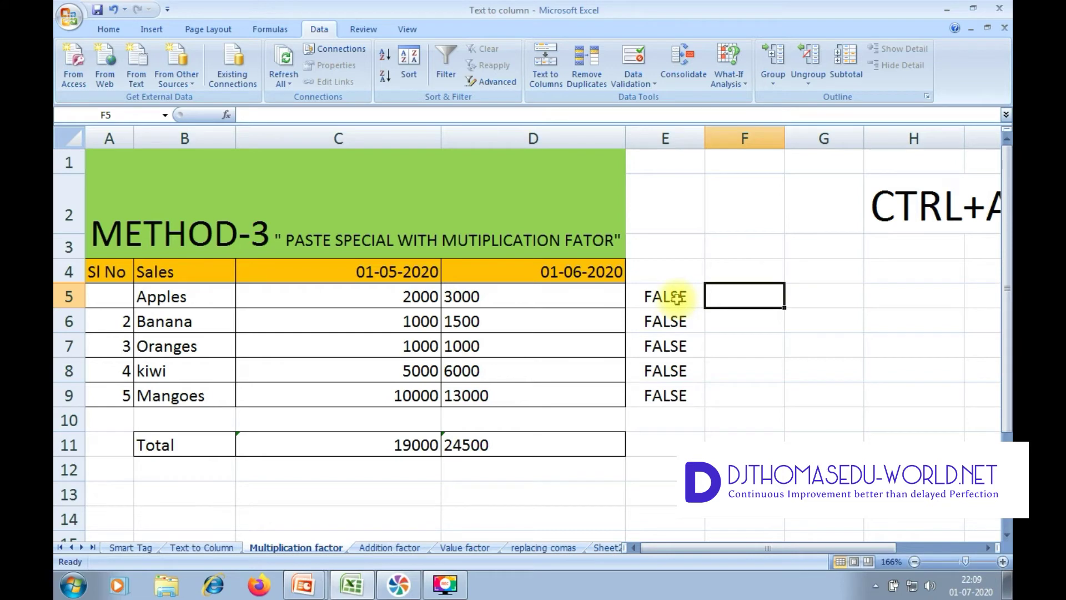
click(511, 298)
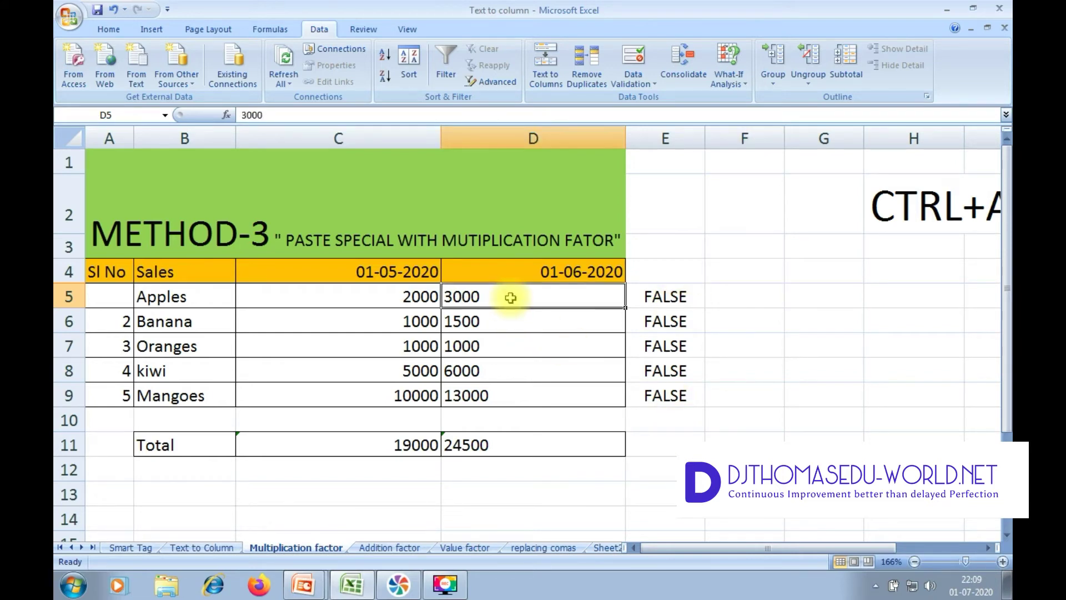
click(507, 396)
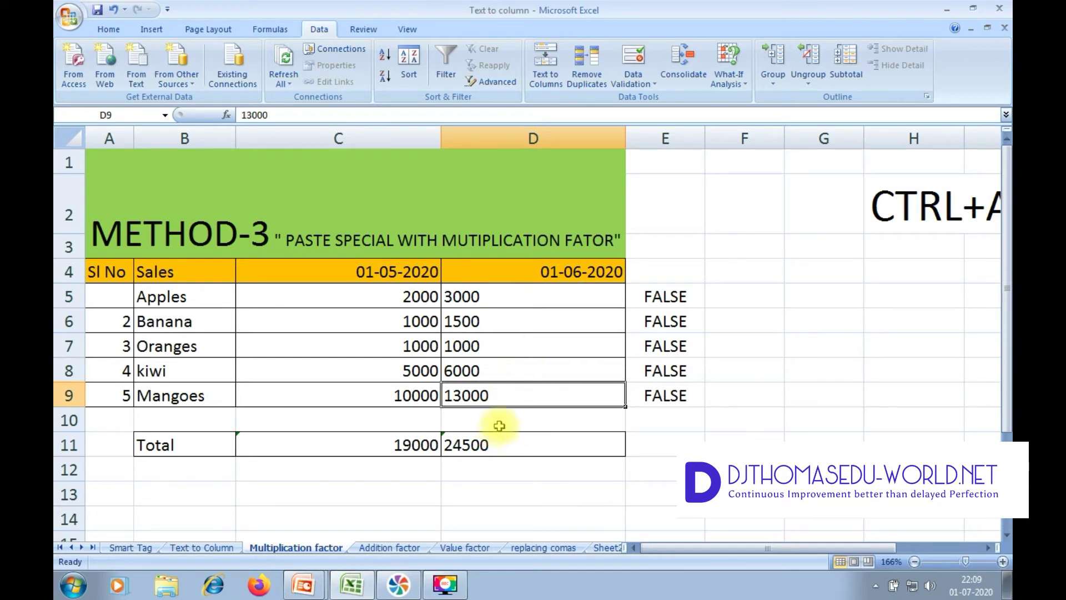
click(486, 446)
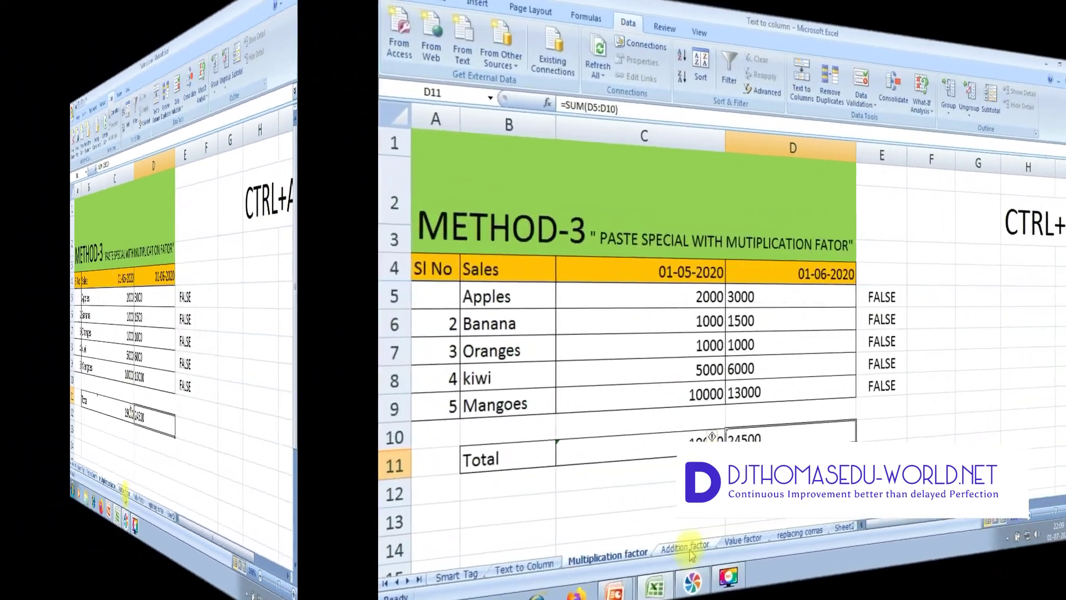
- Switch to the Addition factor sheet and copy the blank cell F5
click(277, 537)
mouse_move(883, 549)
mouse_down()
mouse_move(866, 549)
mouse_move(899, 558)
mouse_up()
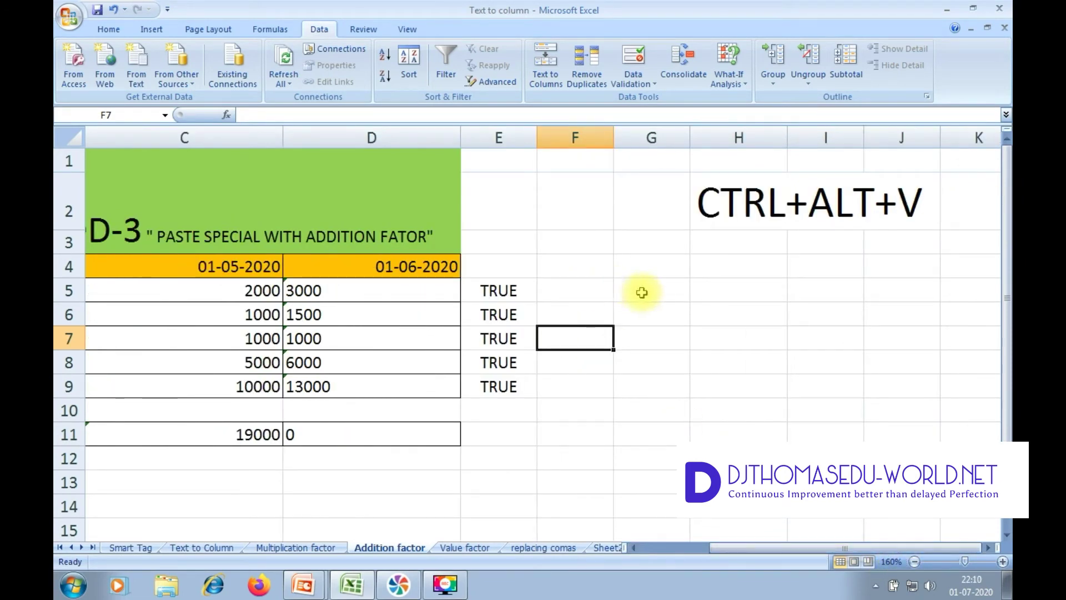
click(598, 291)
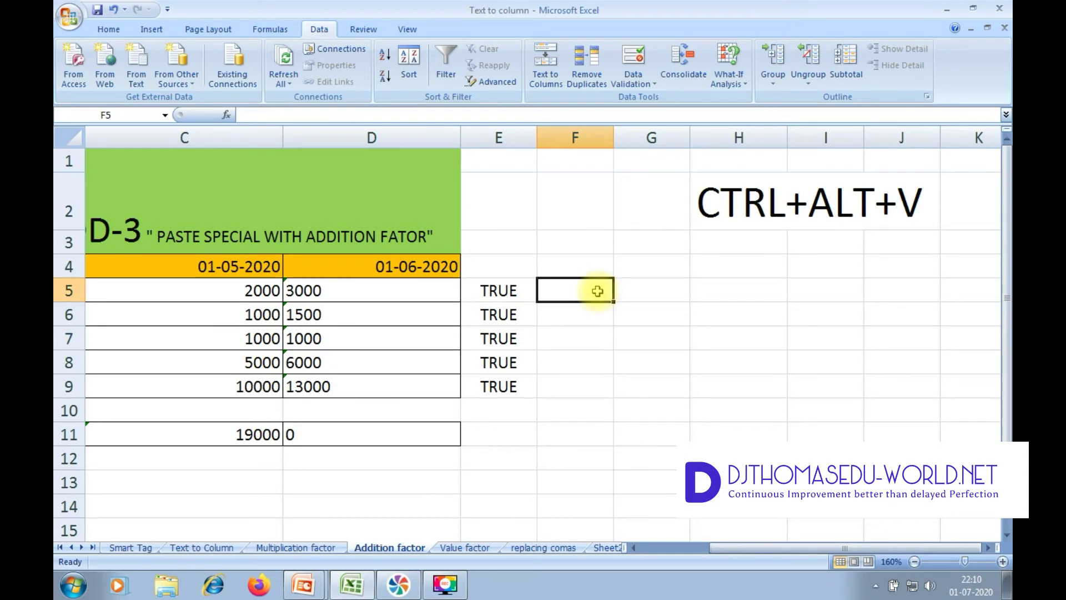
click(106, 29)
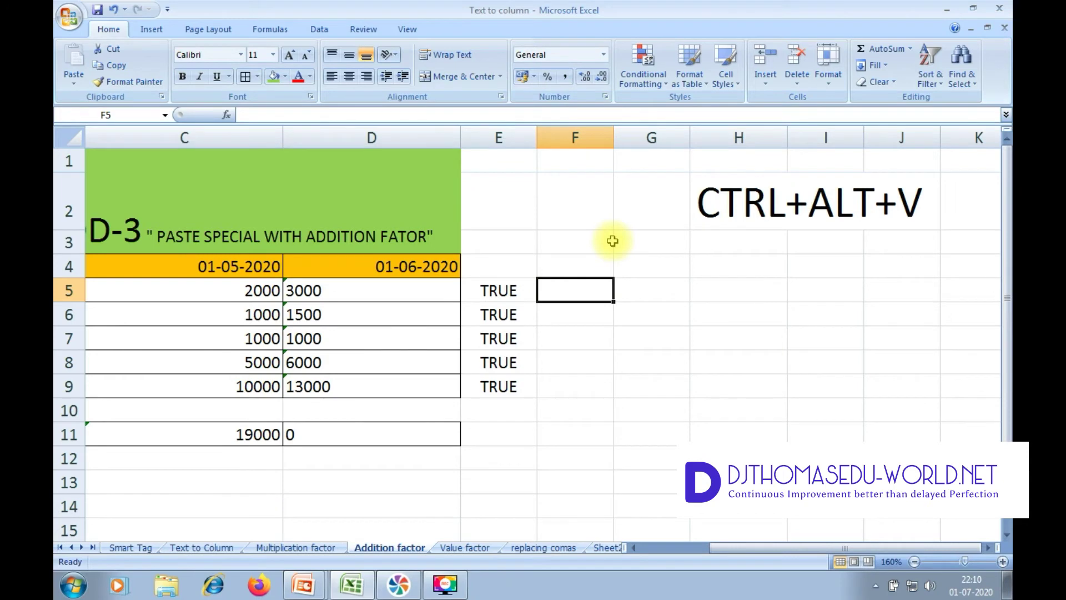
key(ctrl+c)
- Convert D5:D9 to numbers by applying the copied blank cell with Paste Special's Add operation, and check the total in D11
drag(395, 290, 409, 392)
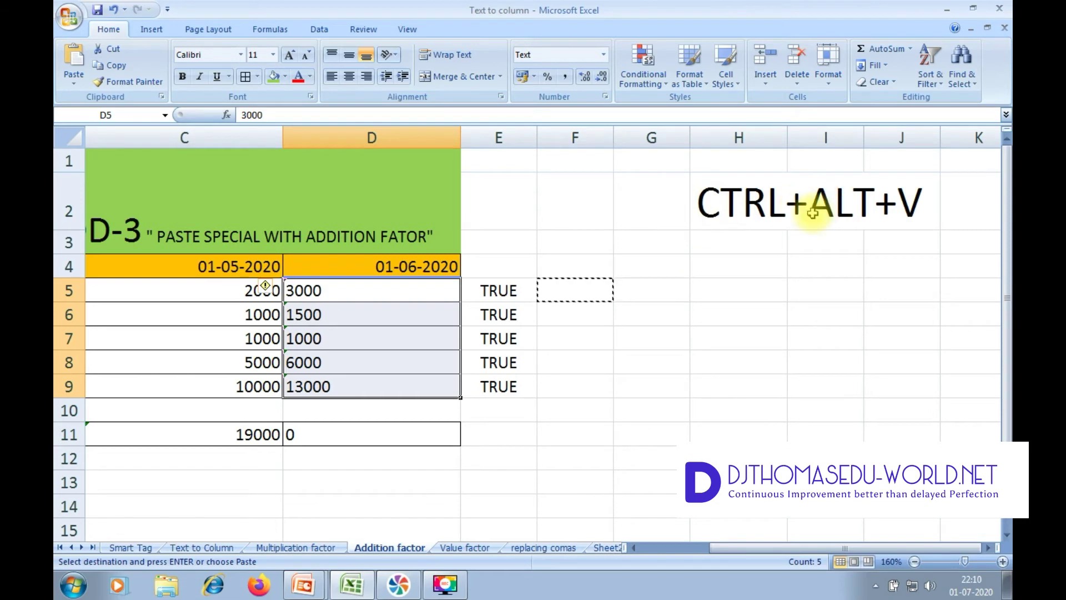
key(ctrl+alt+v)
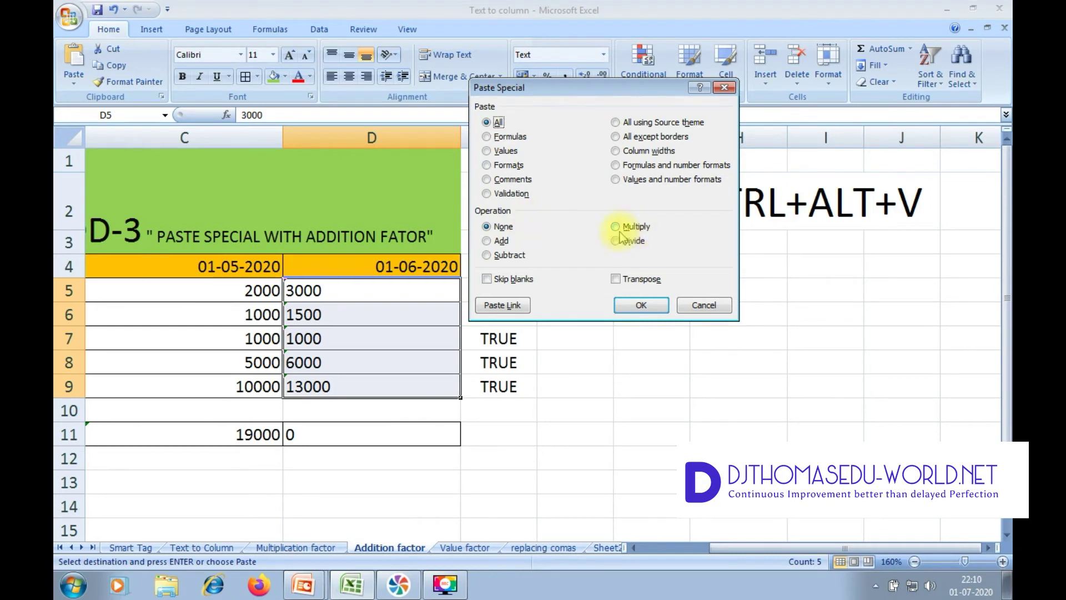
click(498, 245)
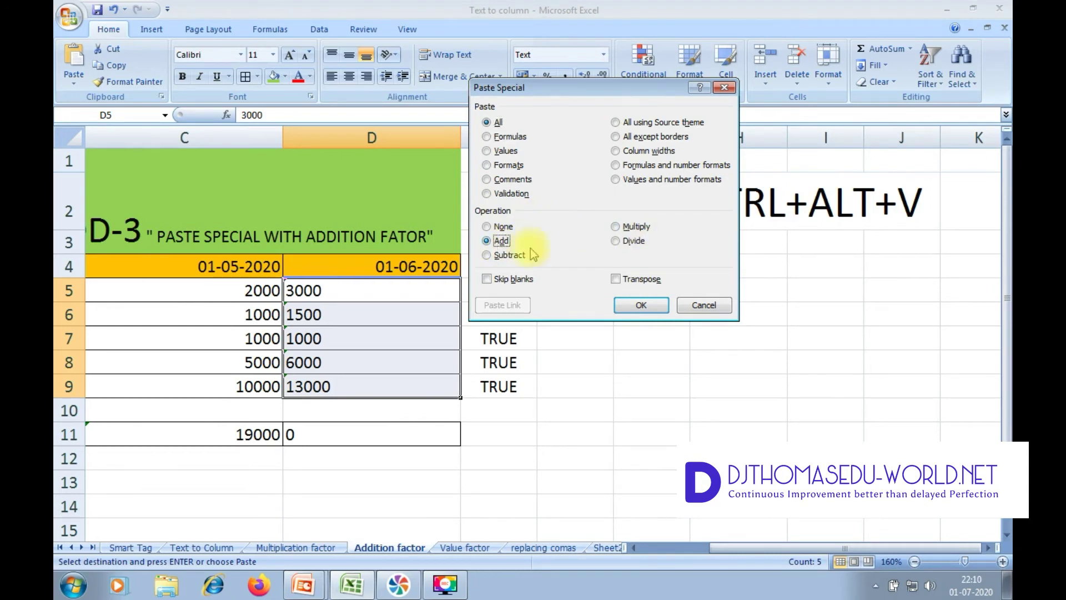
click(639, 306)
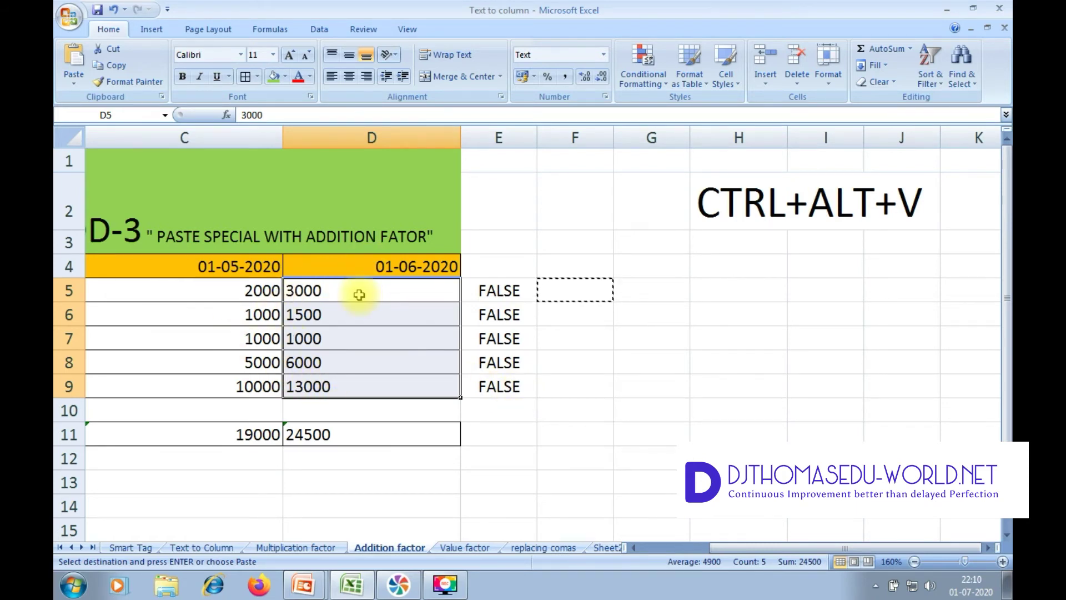
click(420, 433)
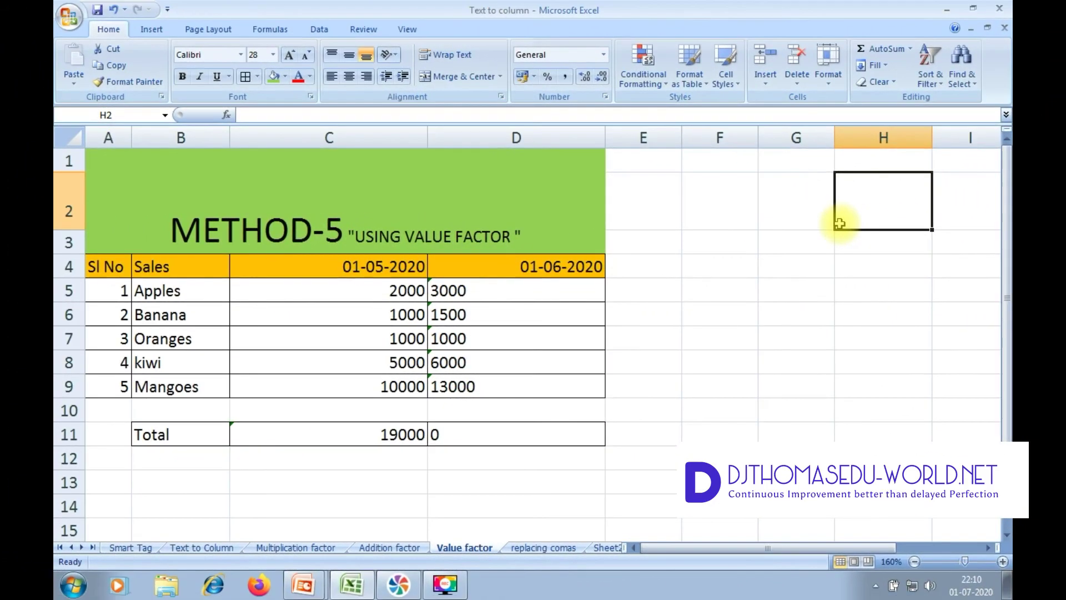
- On the Value factor sheet, enter =ISTEXT(D5) in E5 and fill the formula down to E9
click(645, 288)
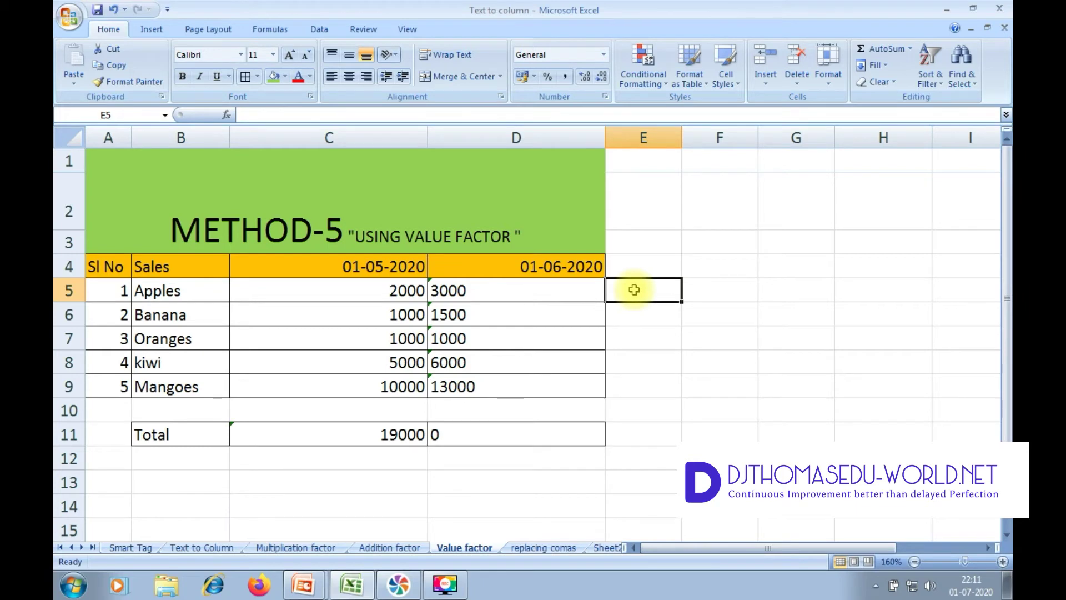
text(=)
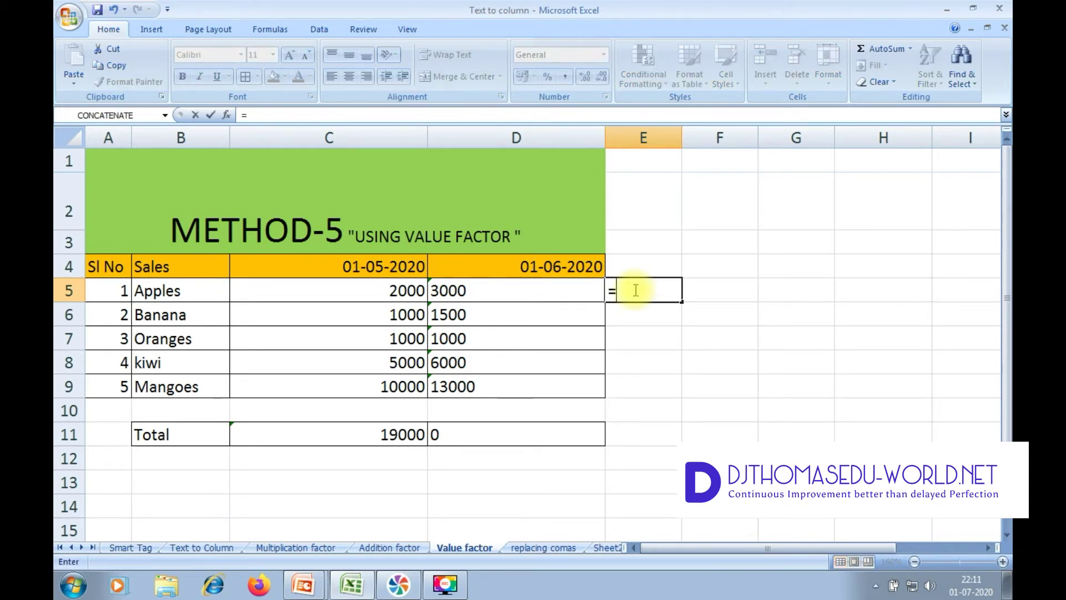
text(IS)
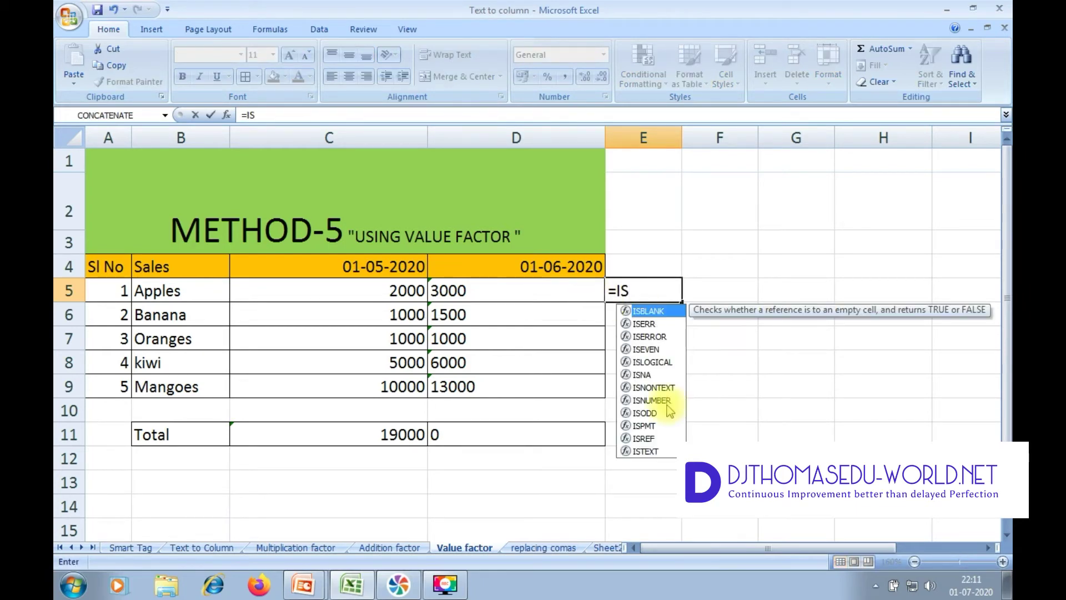
double_click(644, 451)
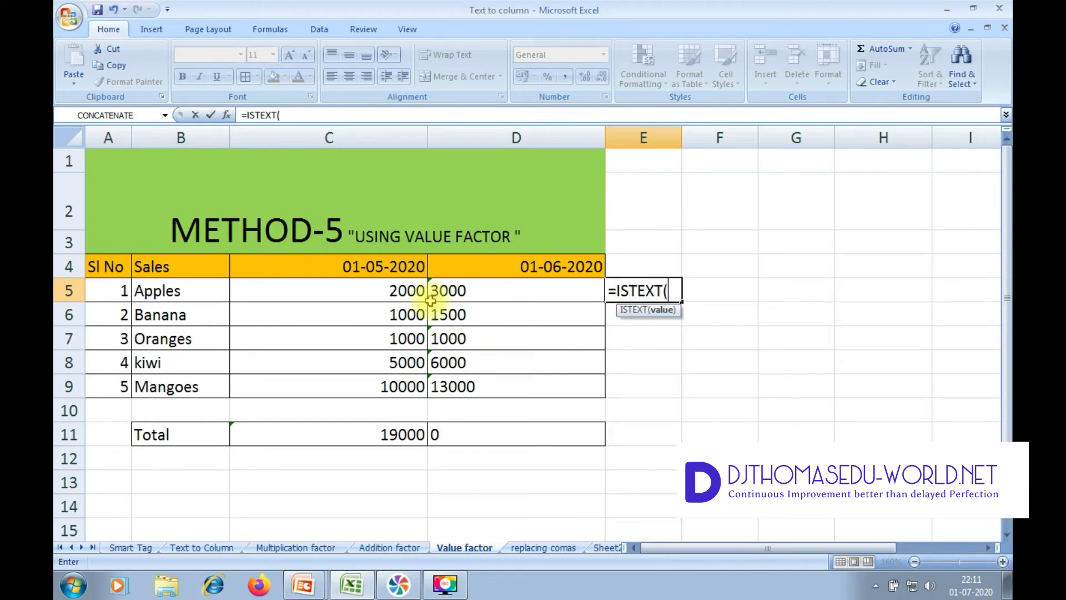
click(446, 291)
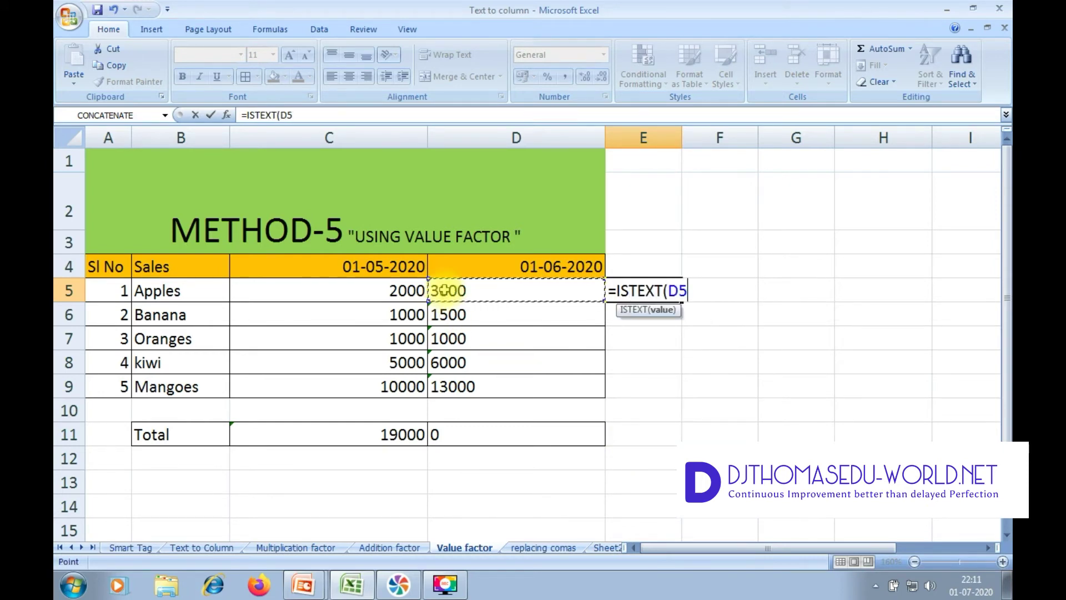
text())
key(Return)
click(644, 290)
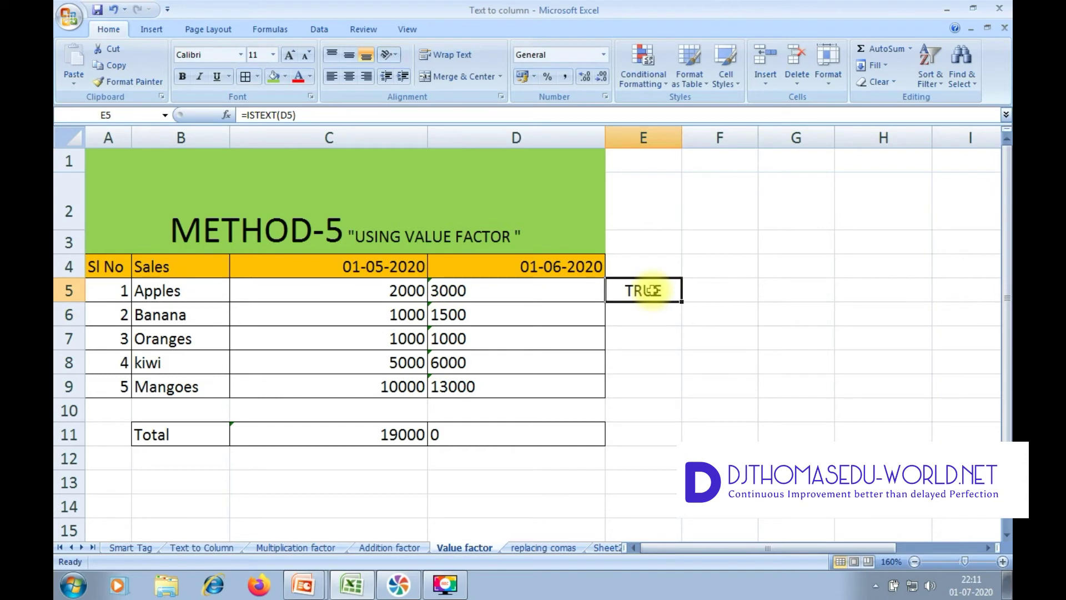
drag(678, 297, 683, 388)
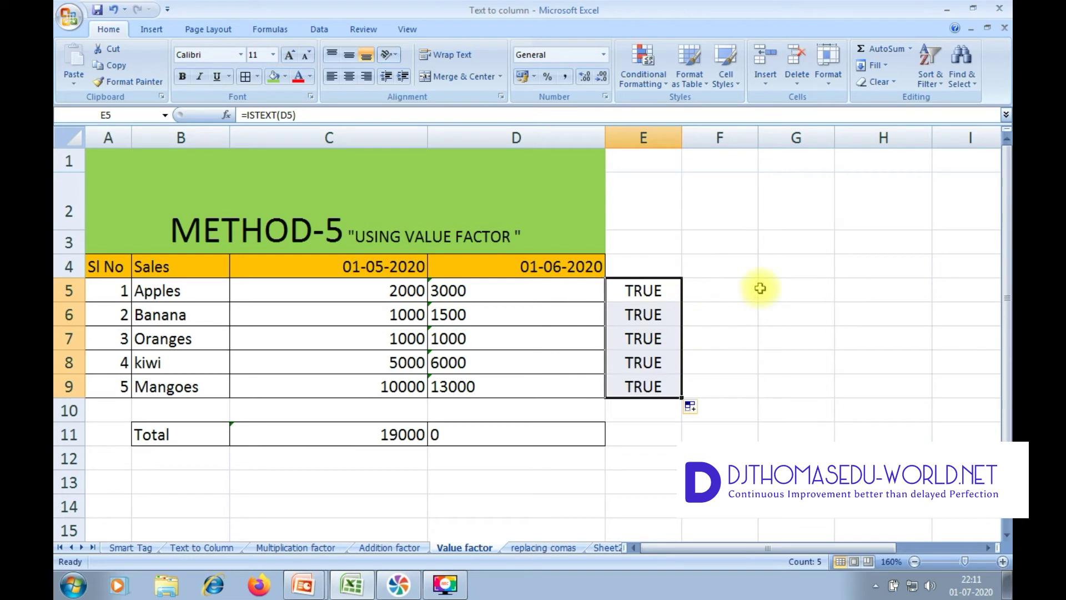
- Enter =VALUE(D5) in F5 and fill the formula down to F9
click(719, 295)
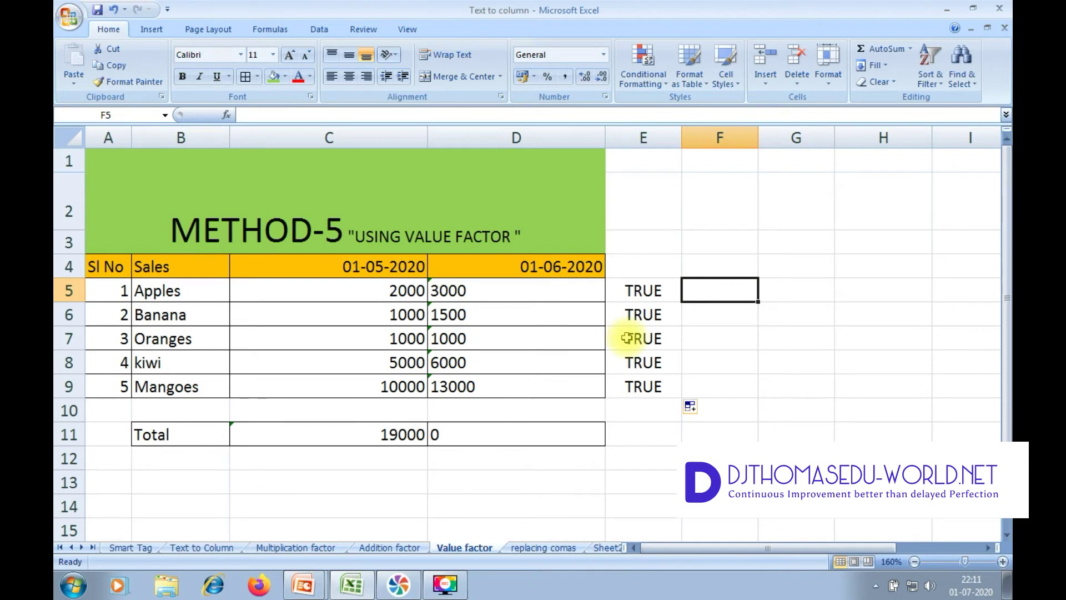
text(=VA)
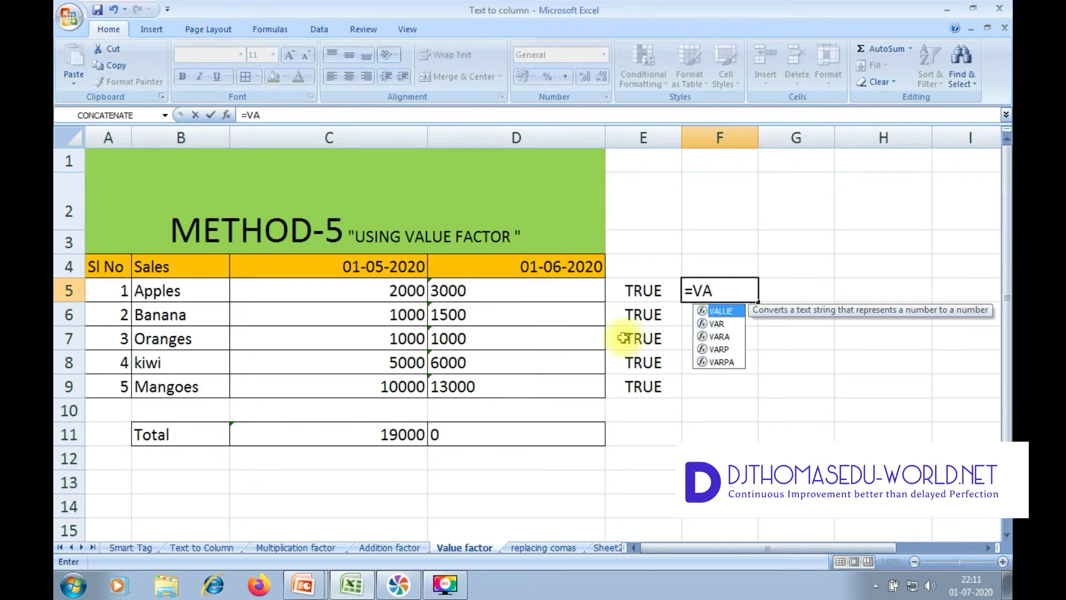
text(LU)
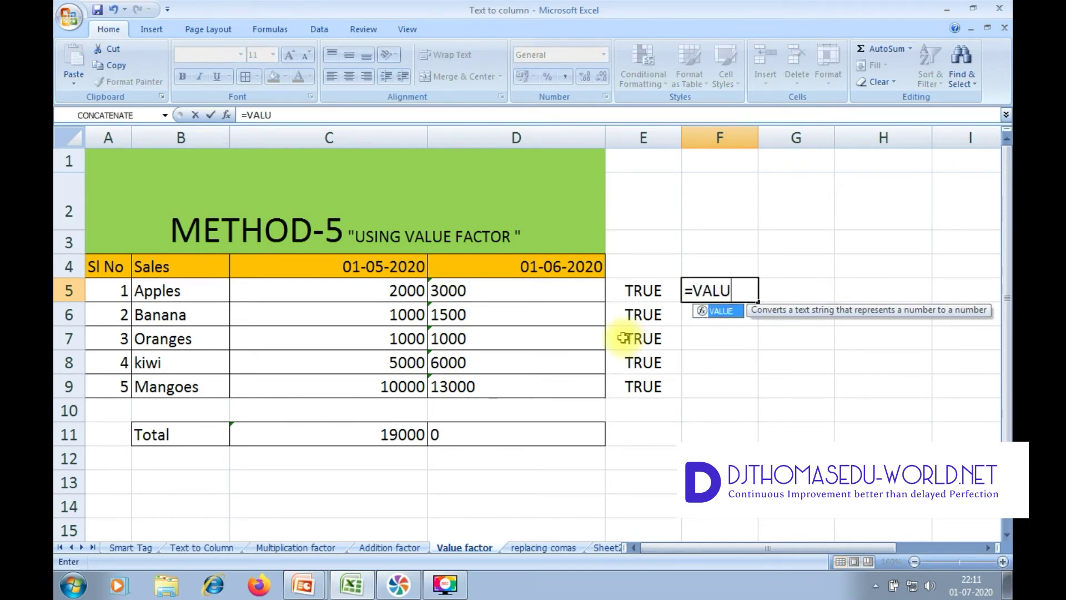
double_click(720, 311)
click(528, 291)
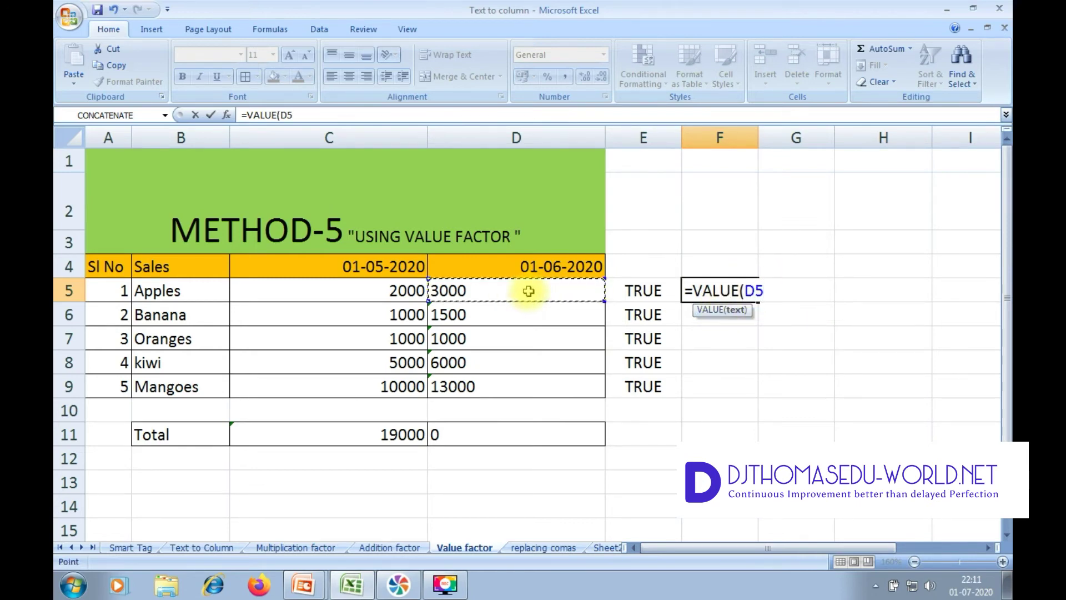
text())
key(Return)
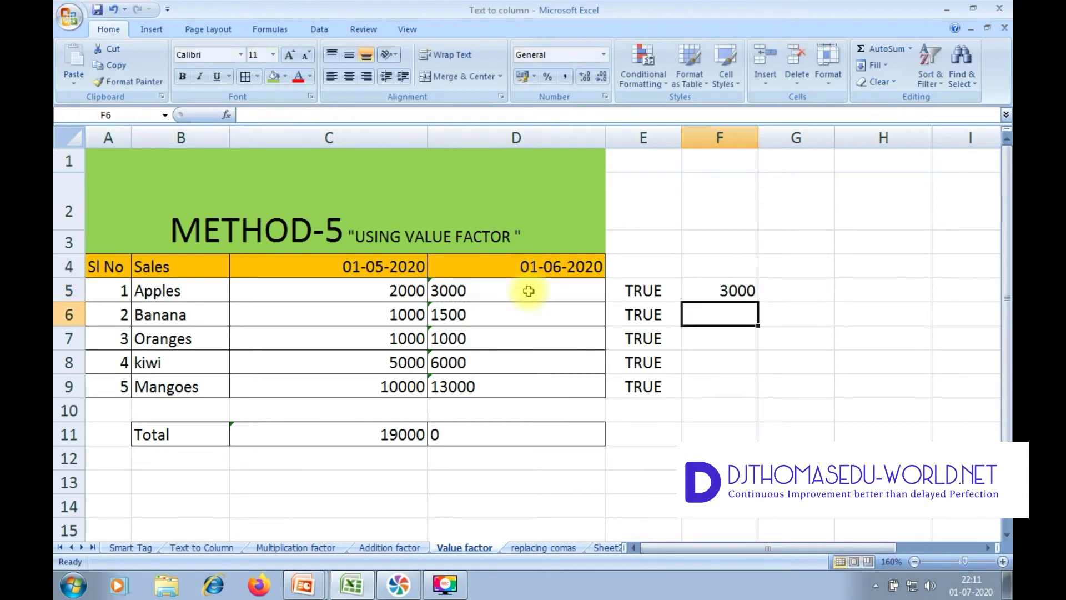
click(739, 291)
drag(758, 302, 758, 397)
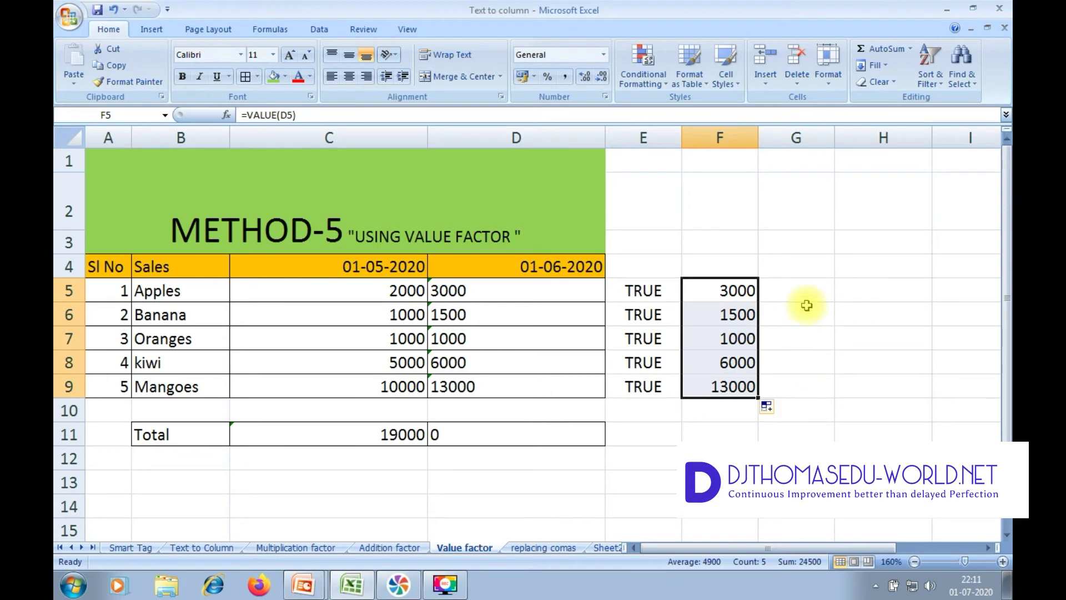
- Enter =ISTEXT(F5) in G5 and fill the formula down to G9
click(776, 286)
text(=S)
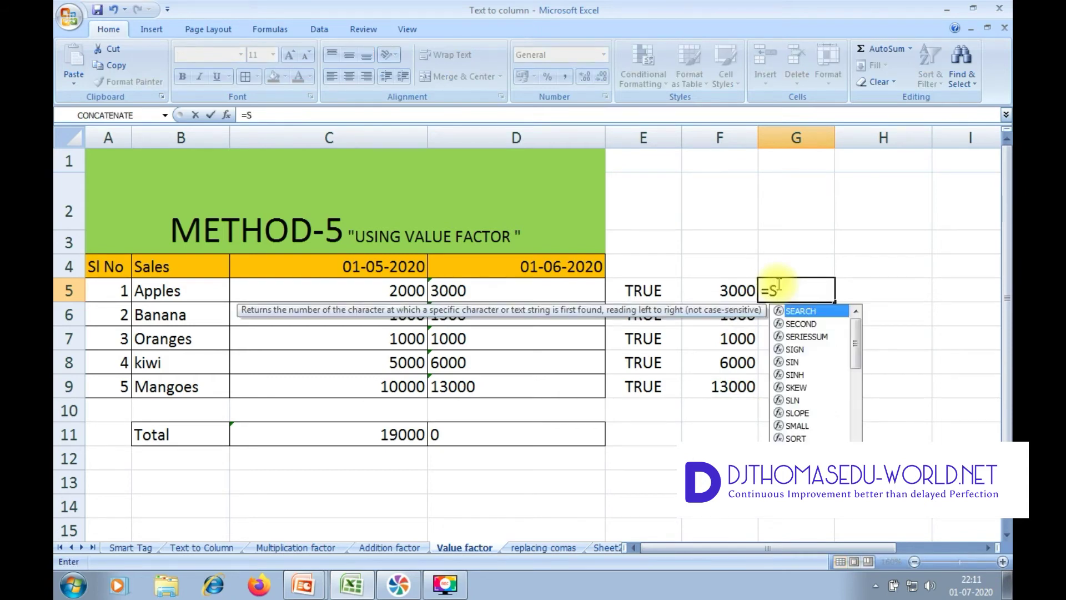
key(BackSpace)
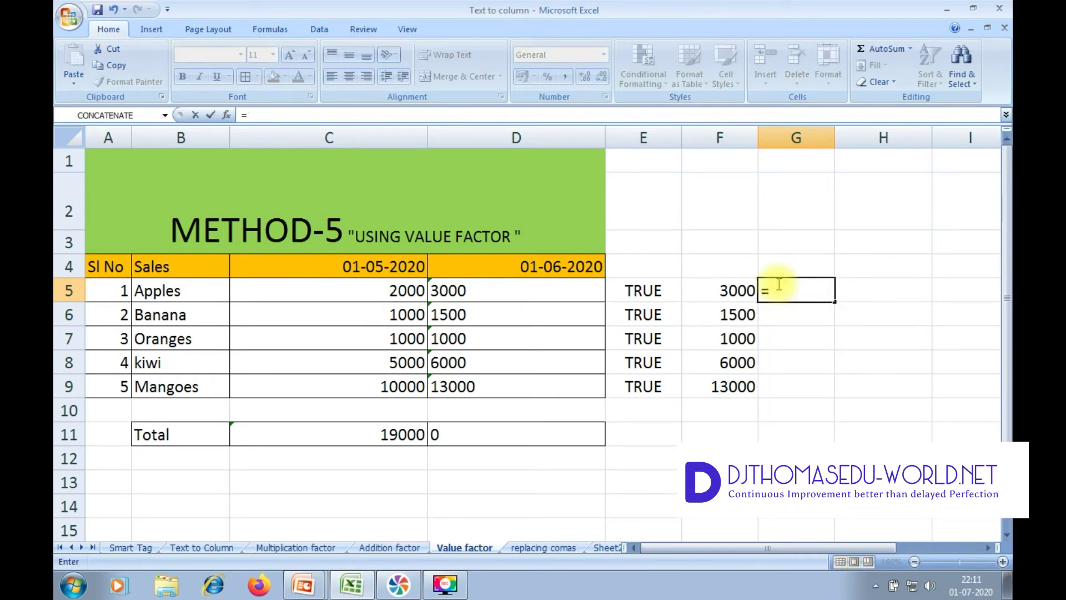
text(ISTEXT()
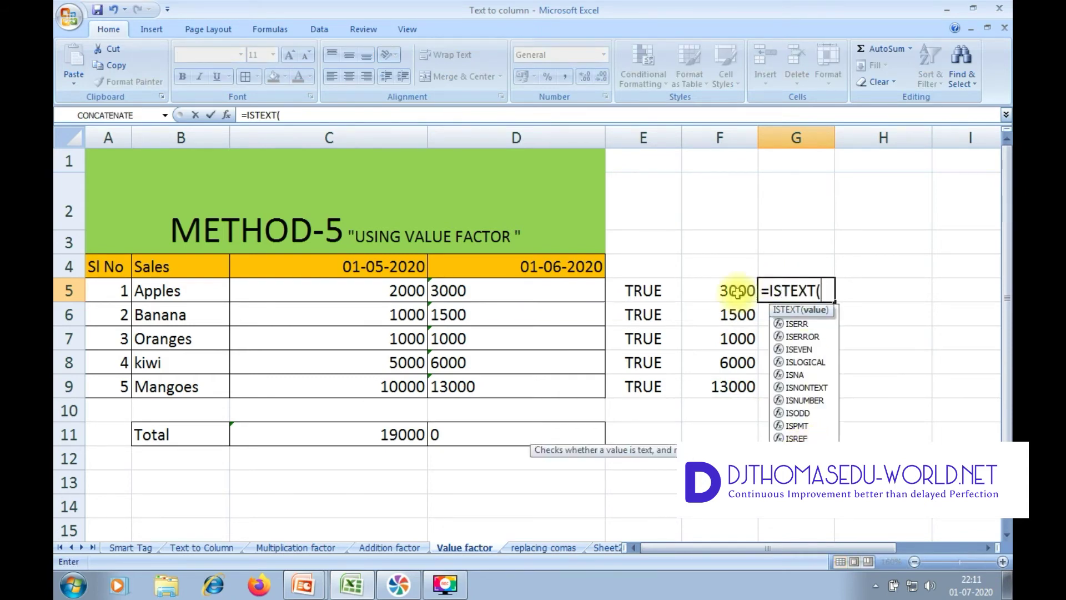
click(730, 287)
text())
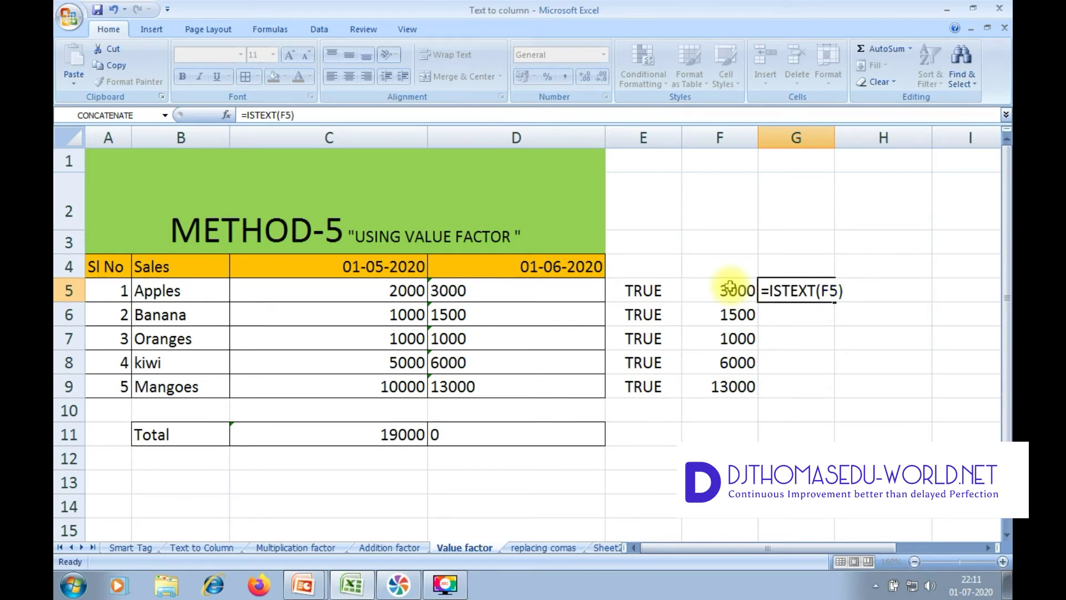
key(Return)
click(822, 294)
drag(833, 302, 833, 396)
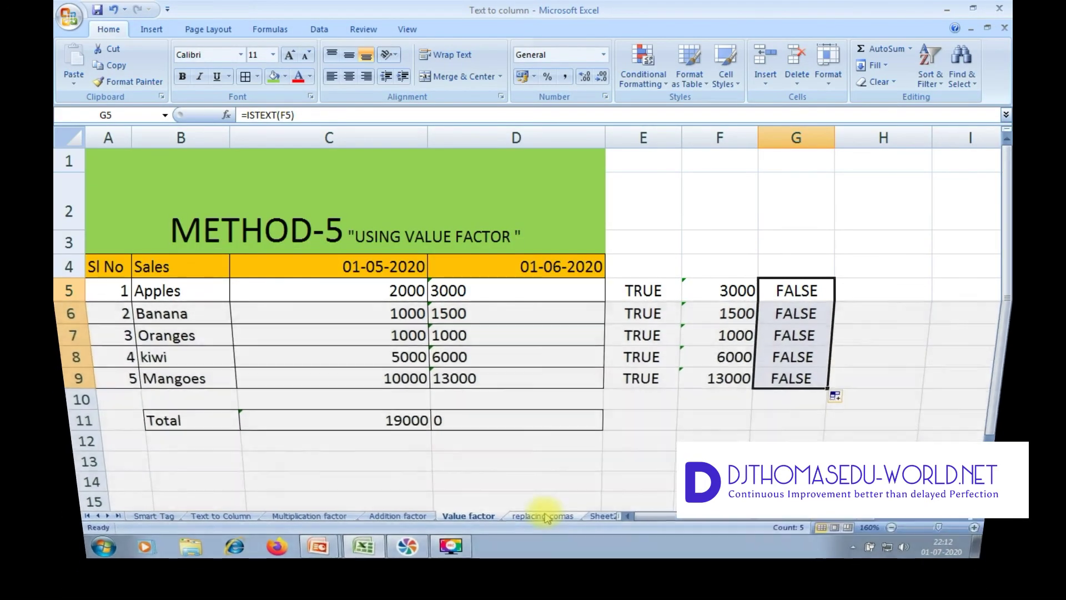
- Switch to the replacing comas sheet and examine the comma-containing figures in D5:D9 and the text-check formula in E5
click(549, 547)
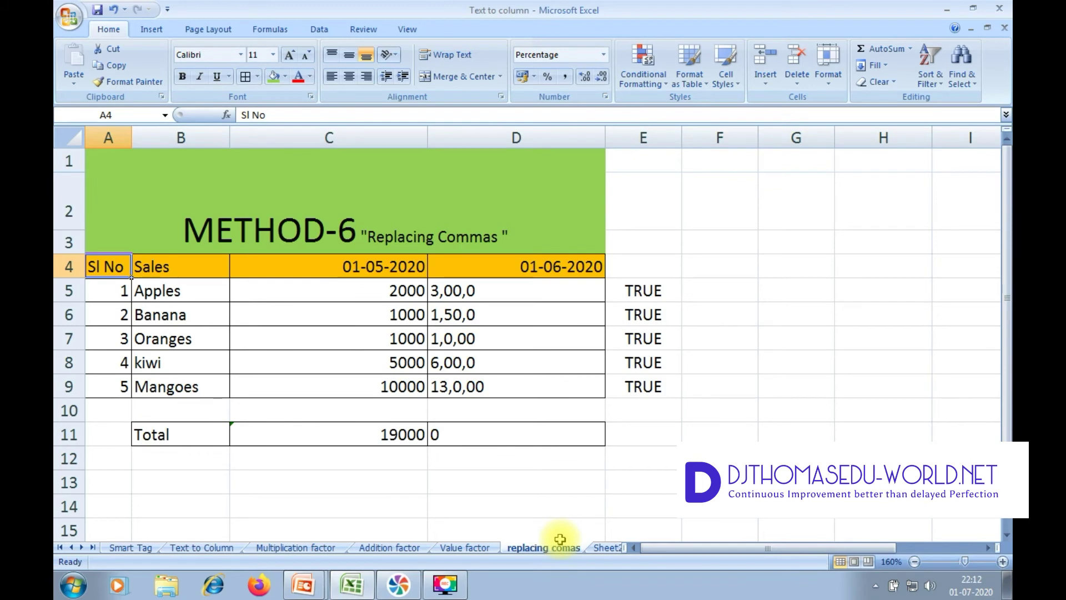
click(508, 288)
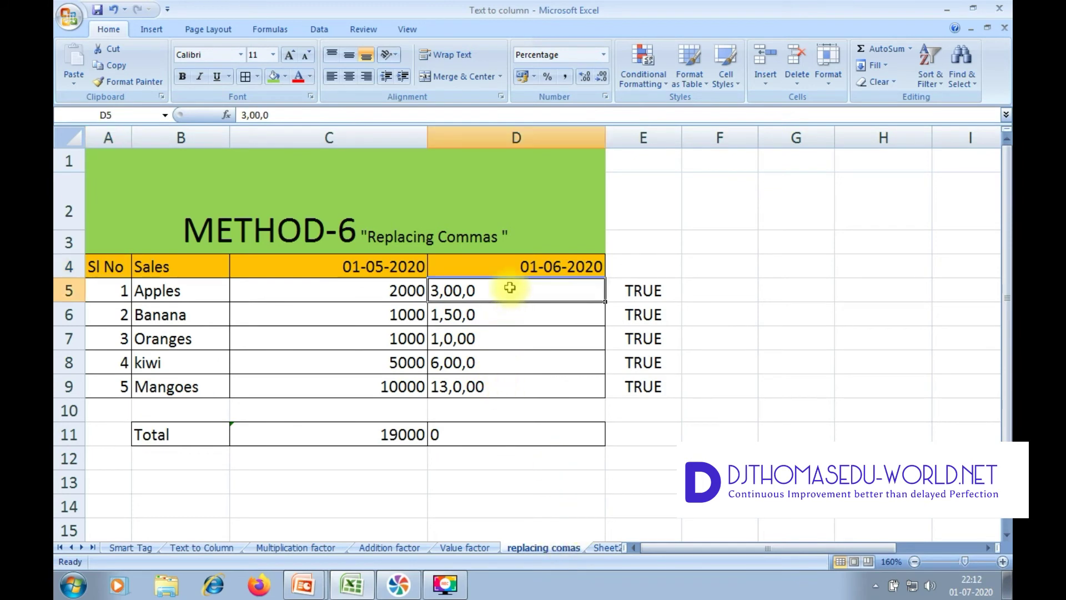
click(484, 386)
drag(498, 284, 496, 378)
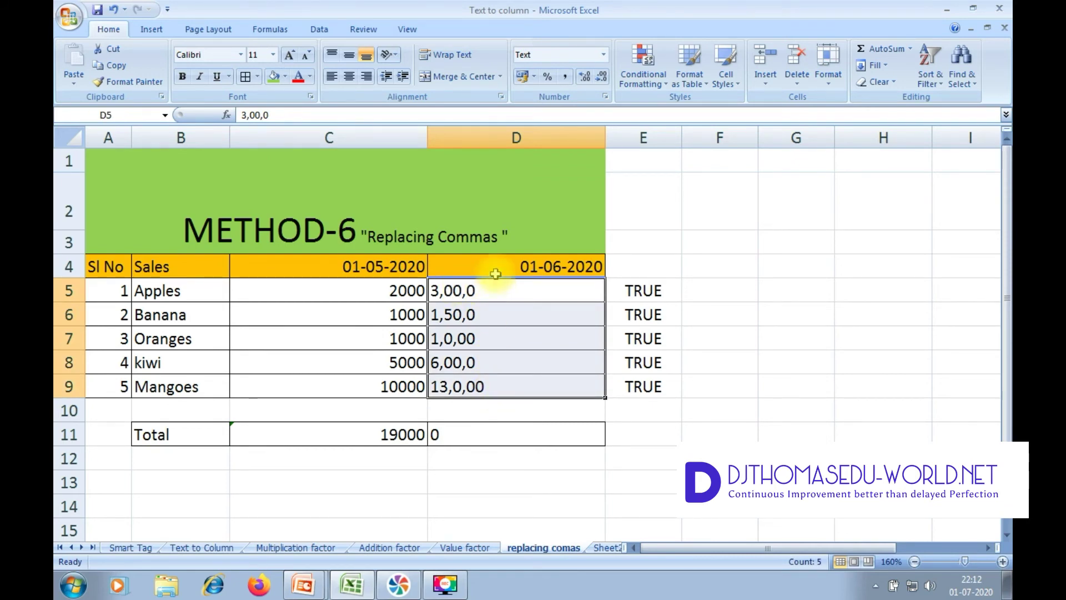
click(622, 287)
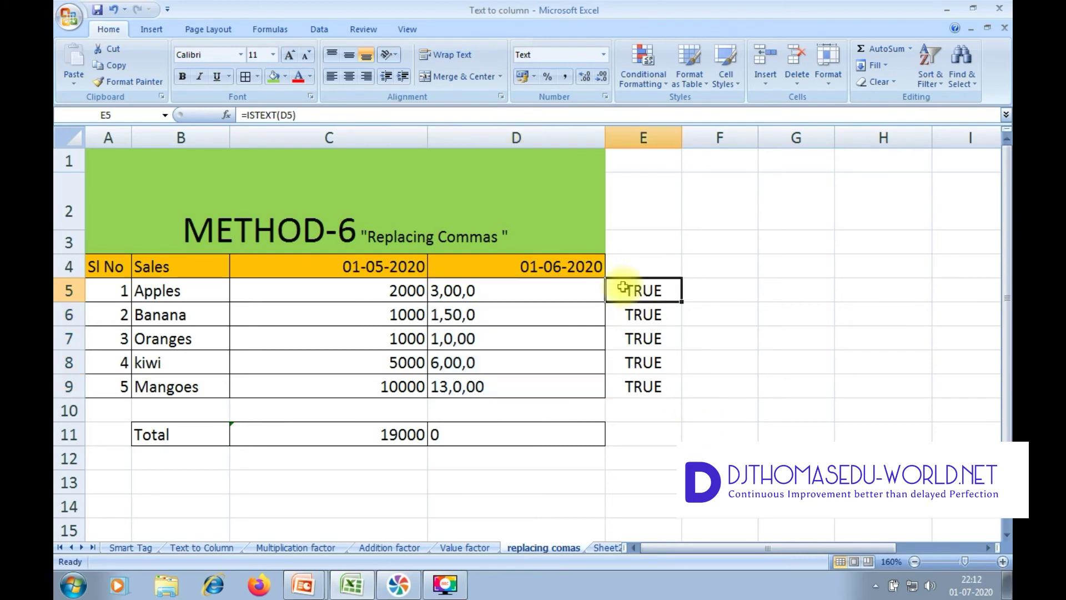
drag(565, 283, 564, 389)
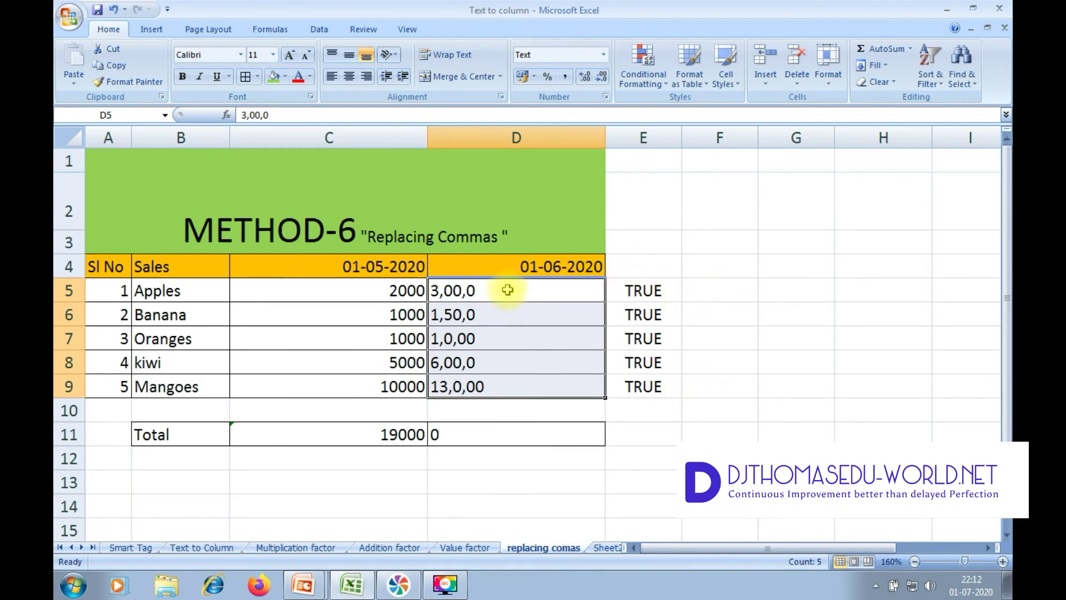
- Remove every comma from D5:D9 by replacing all "," with nothing, and close Find and Replace
drag(506, 288, 511, 387)
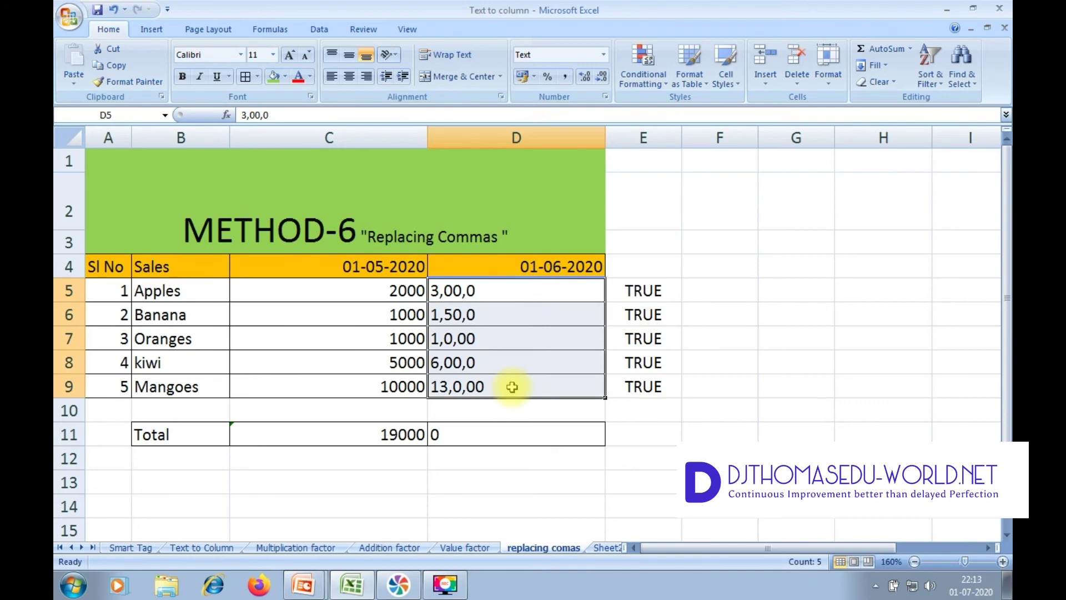
key(ctrl+f)
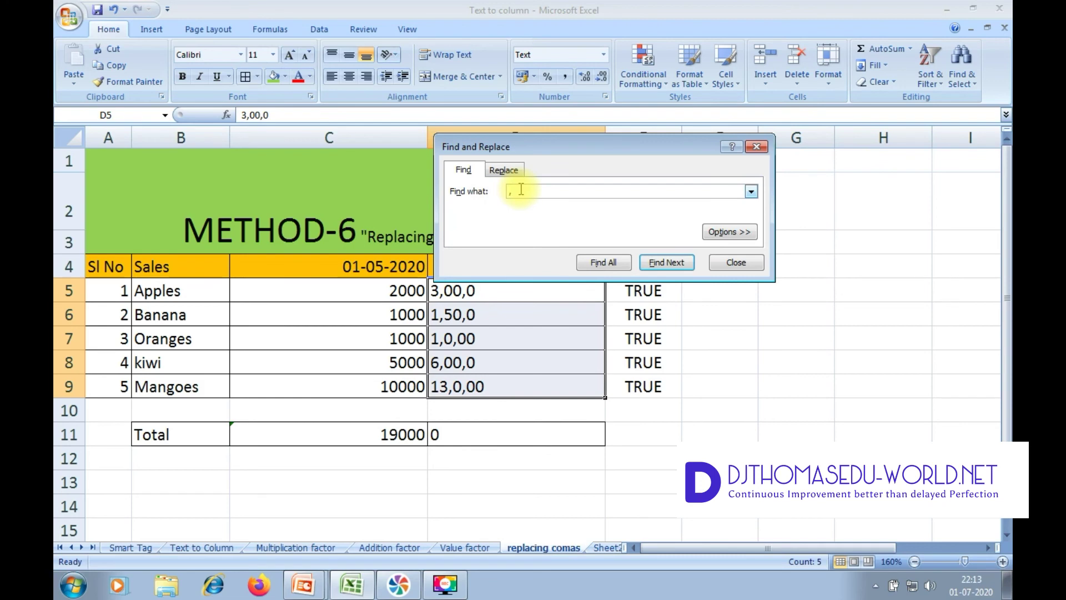
text(,)
click(504, 170)
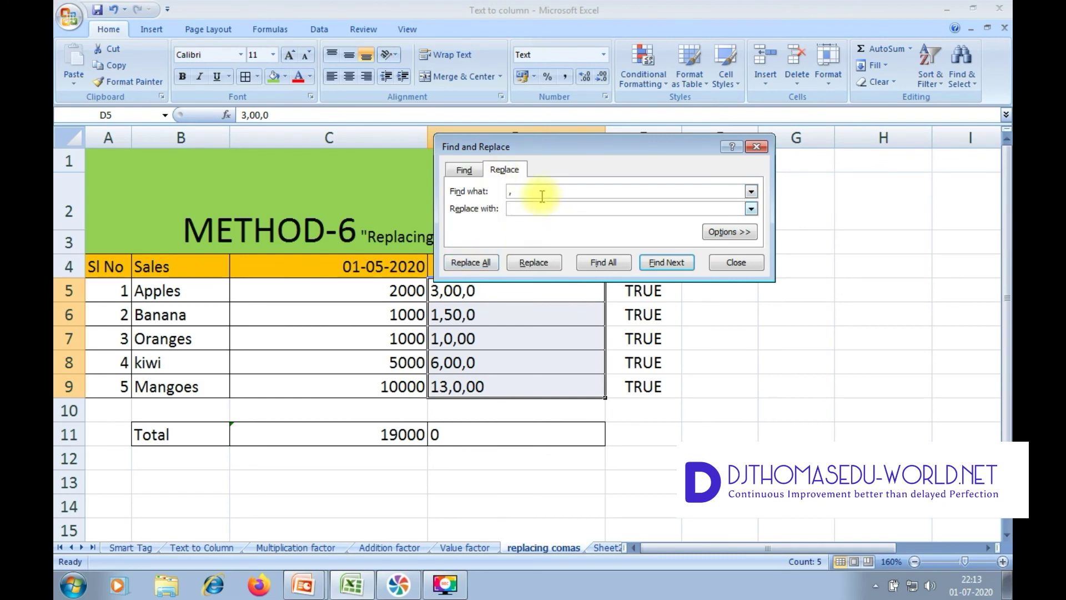
click(489, 265)
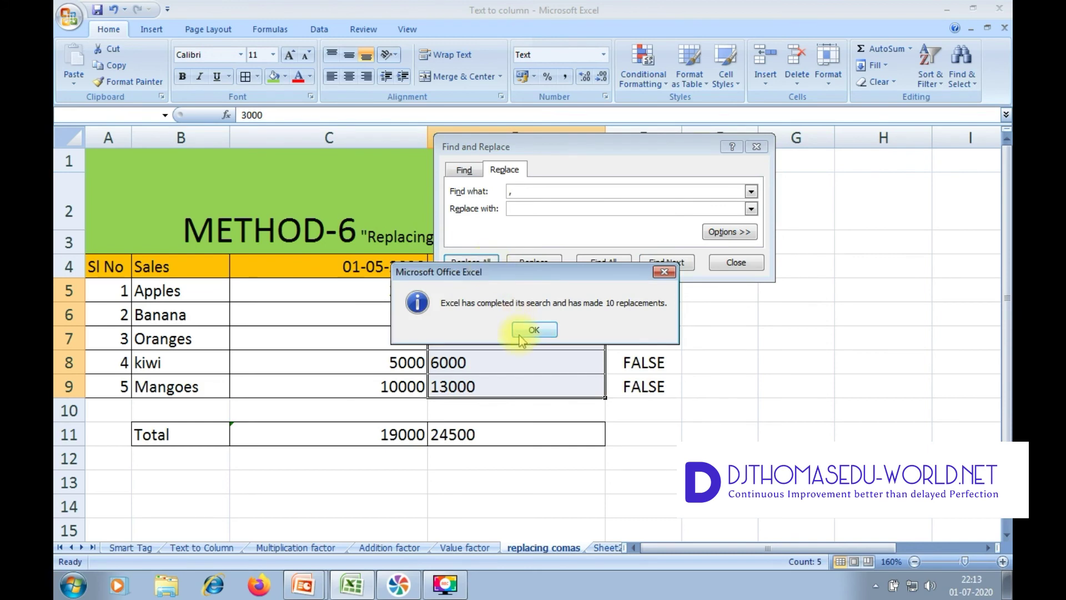
click(542, 330)
click(756, 146)
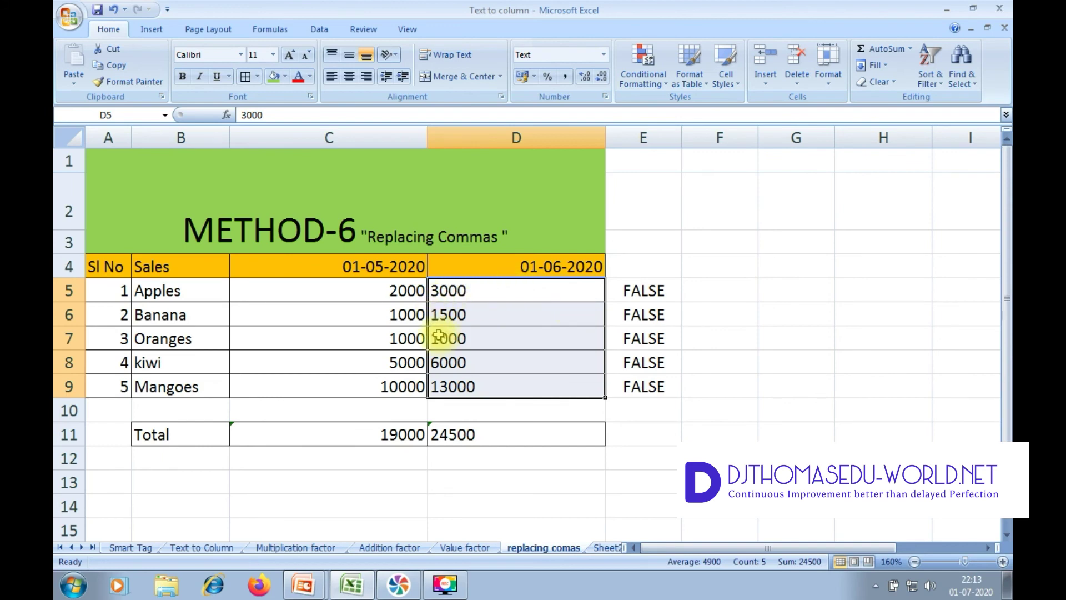
- Check the text-test results in E5:E9, the total formula in D11 and the converted figures in D5:D9
drag(657, 286, 658, 386)
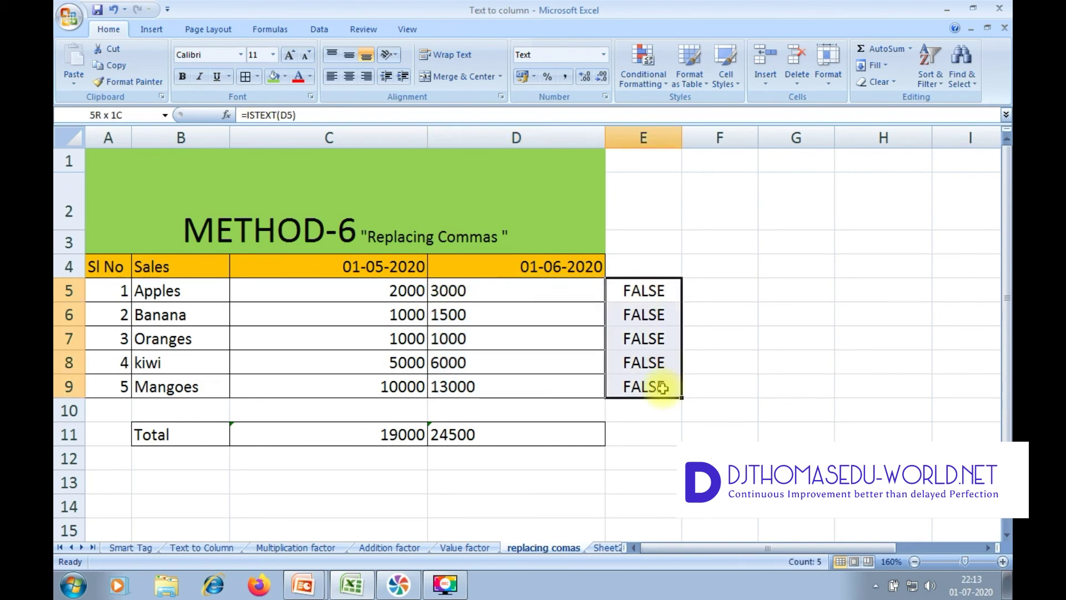
click(503, 433)
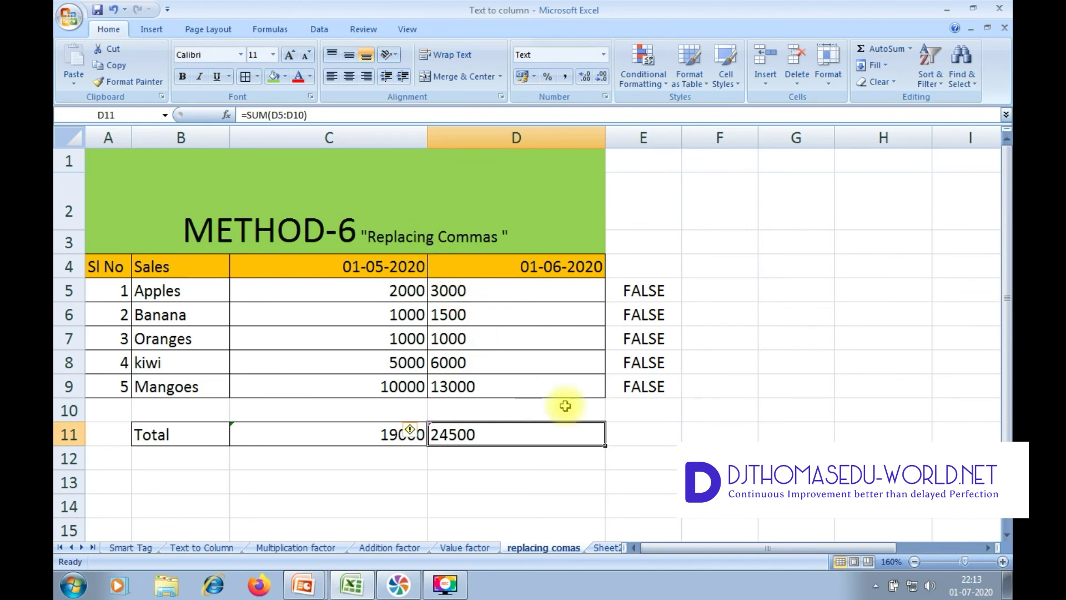
drag(440, 286, 472, 391)
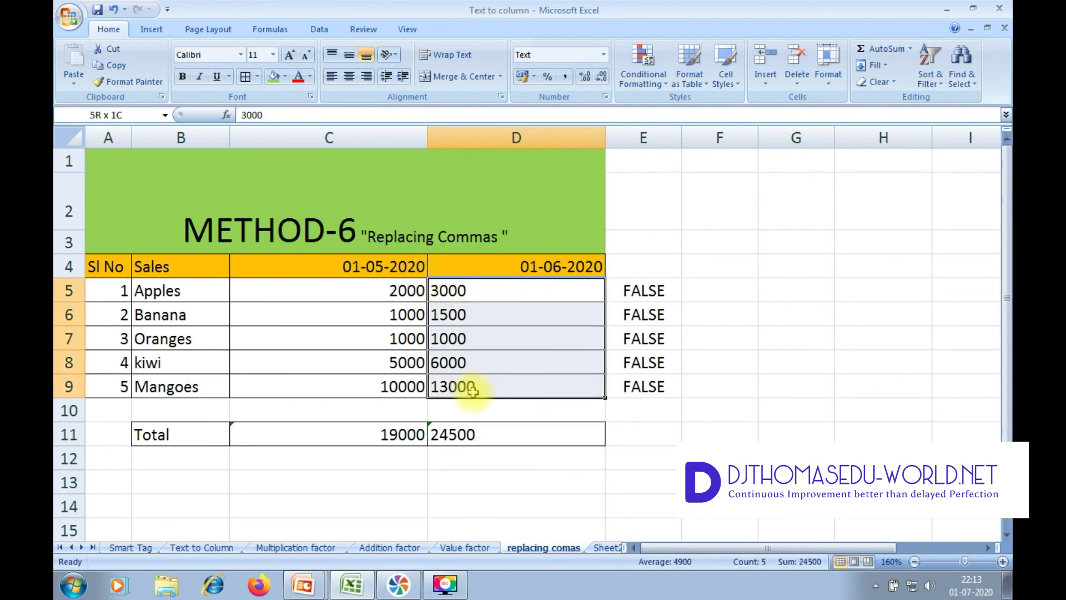
drag(472, 391, 474, 391)
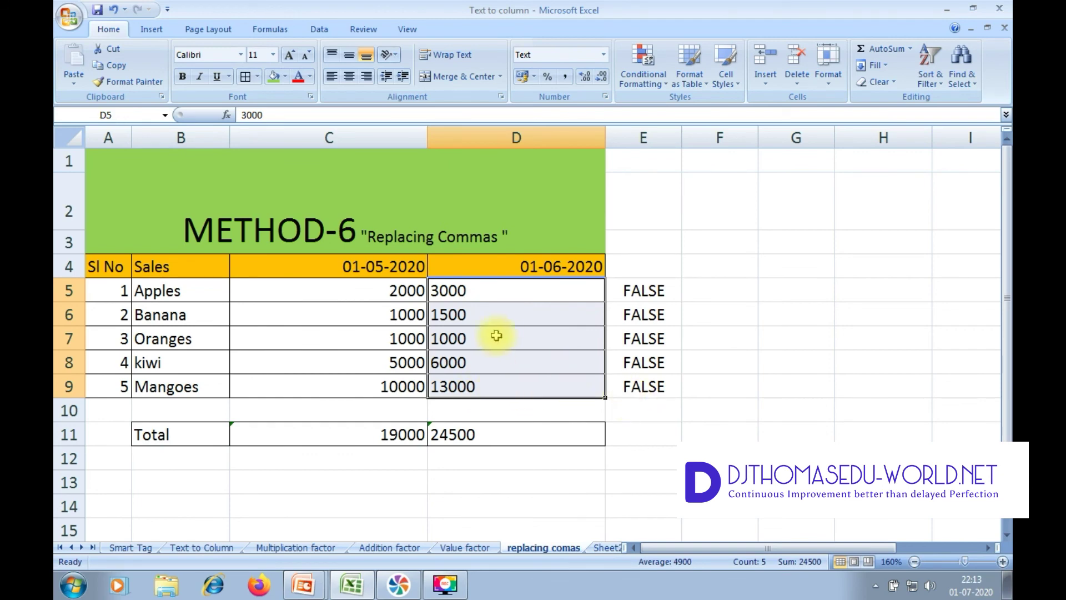